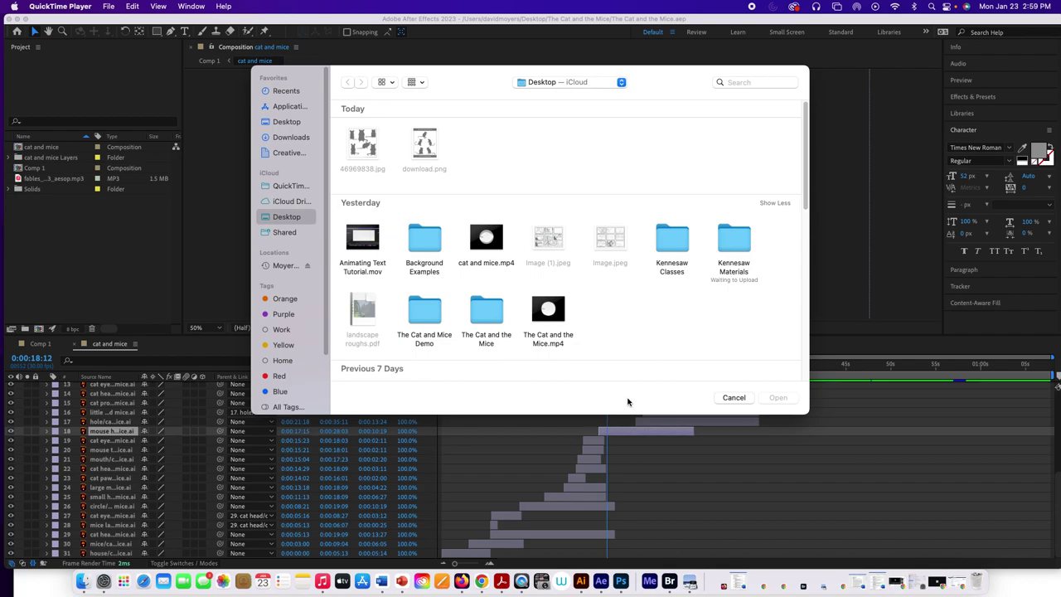
Step: Dismiss QuickTime's leftover Open dialog to show the composition's three mouse silhouettes
left_click(856, 253)
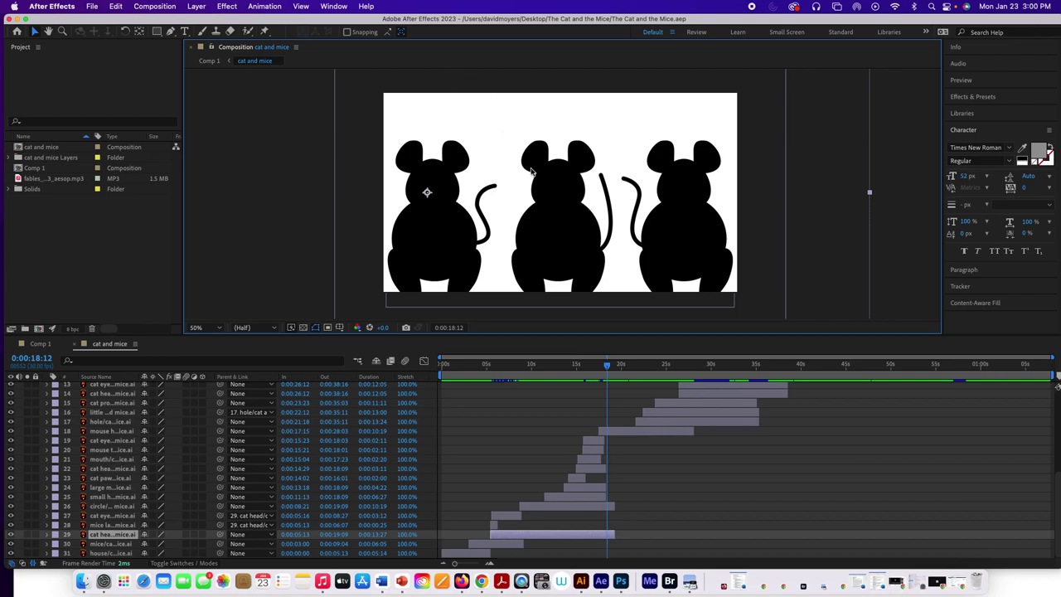
Step: Minimize the app windows, cancel QuickTime's Open dialog, and bring The Cat and the Mice folder into view
left_click(16, 18)
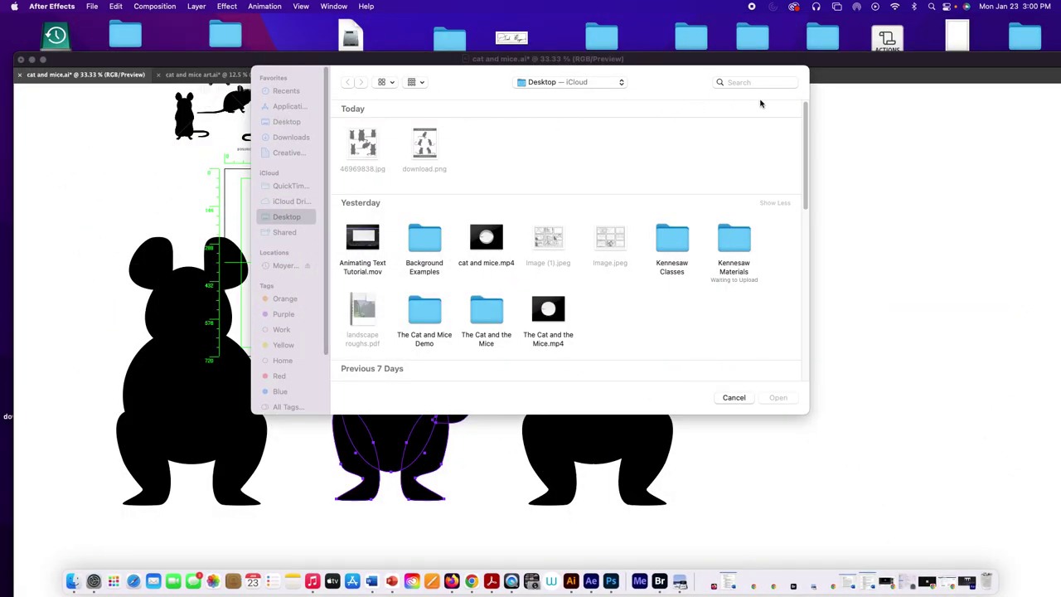
left_click(856, 84)
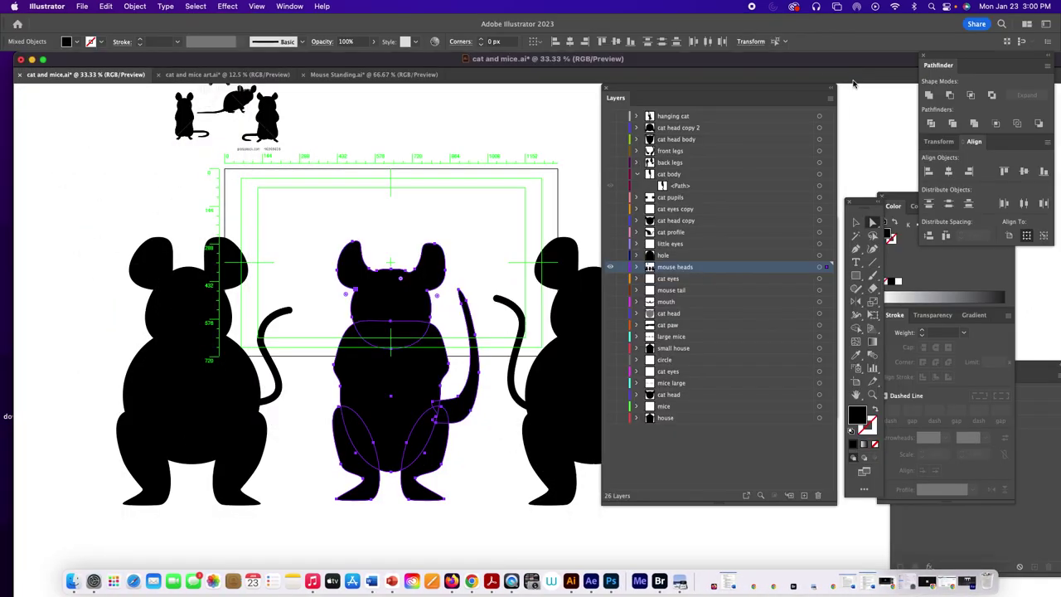
left_click(32, 61)
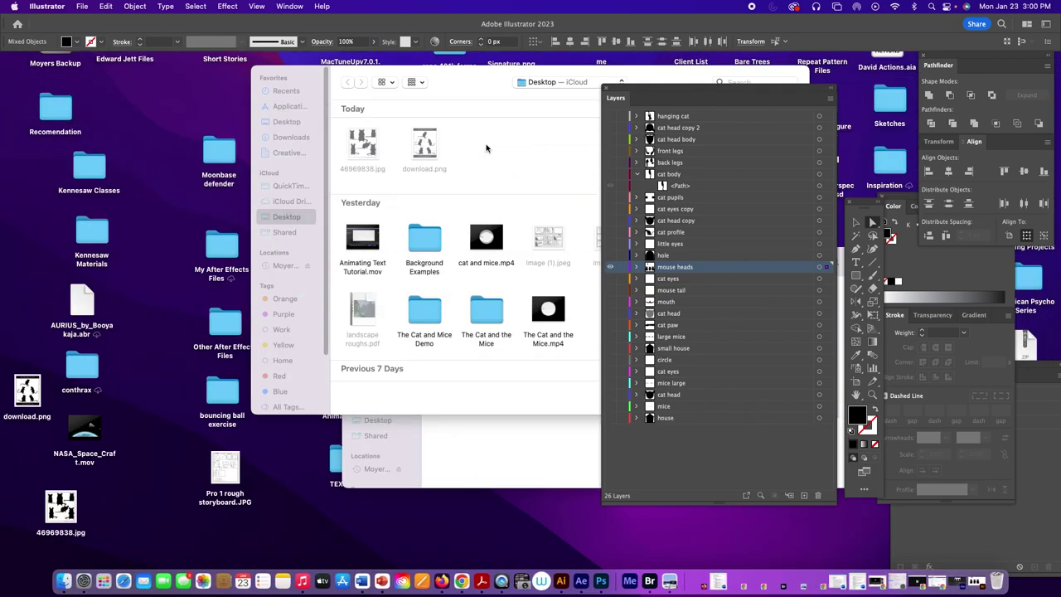
left_click(534, 400)
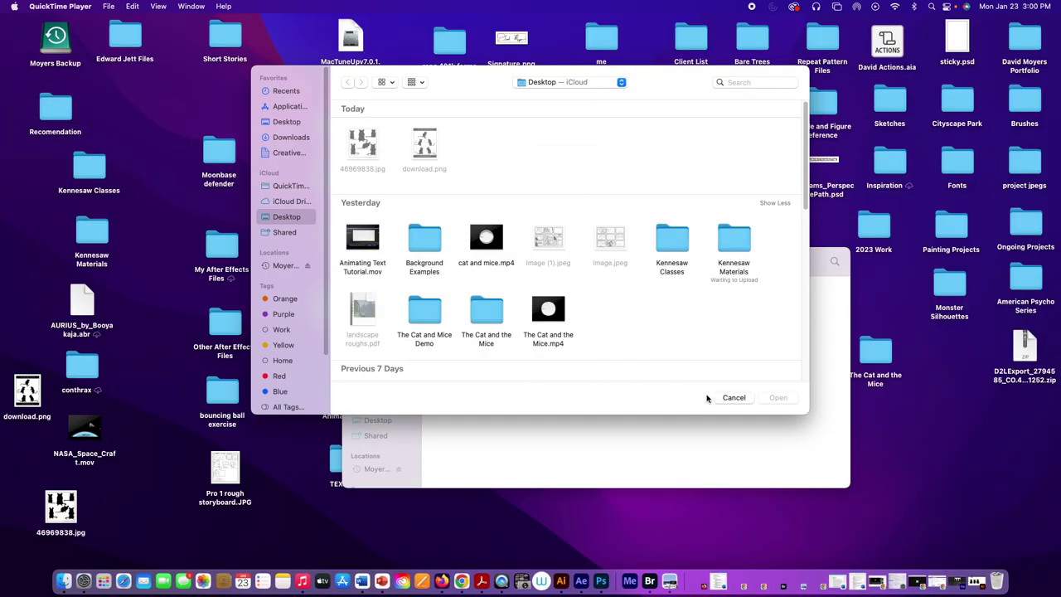
left_click(738, 400)
left_click_drag(581, 269, 528, 139)
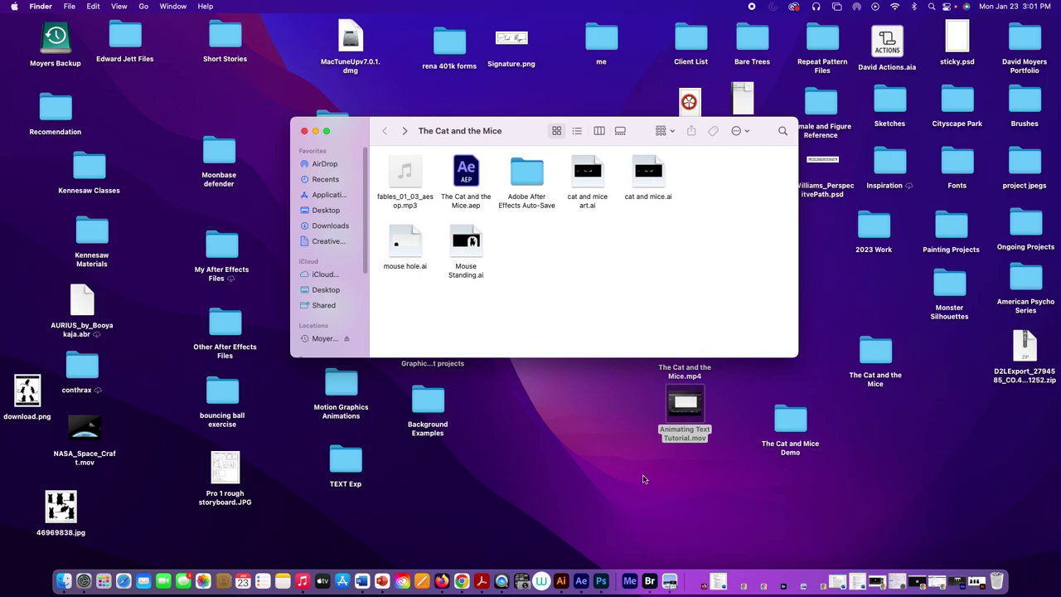
Step: Return to cat and mice.ai, deselect the mouse artwork, and save the file
left_click(561, 580)
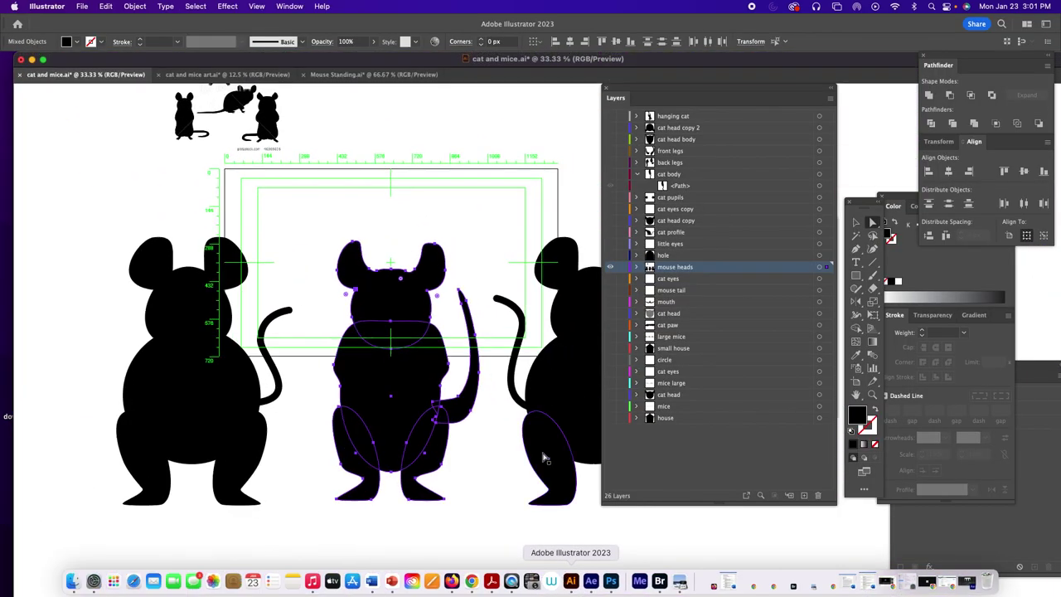
left_click(480, 234)
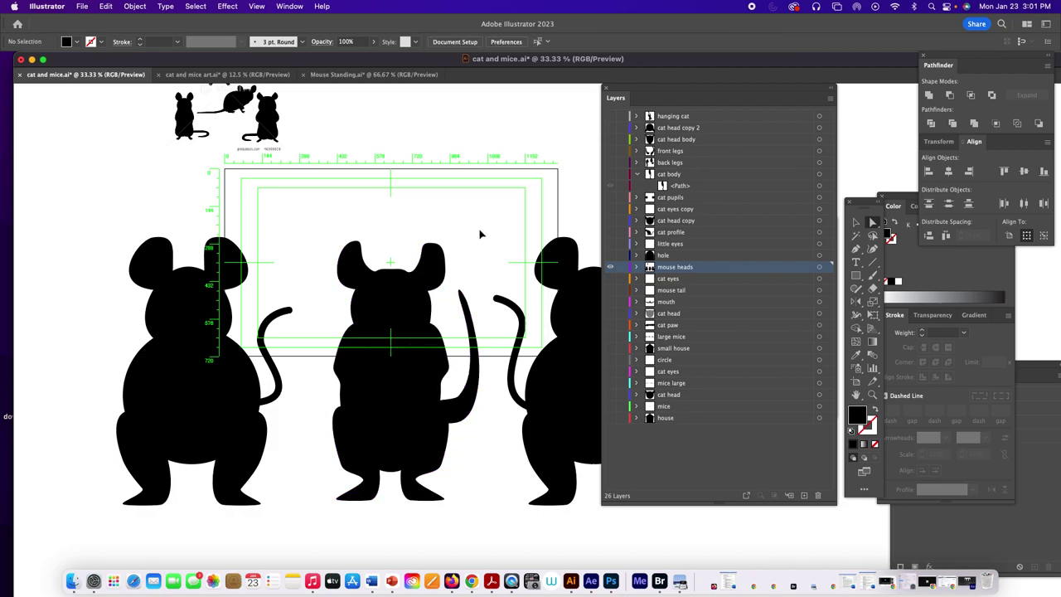
key("super+s")
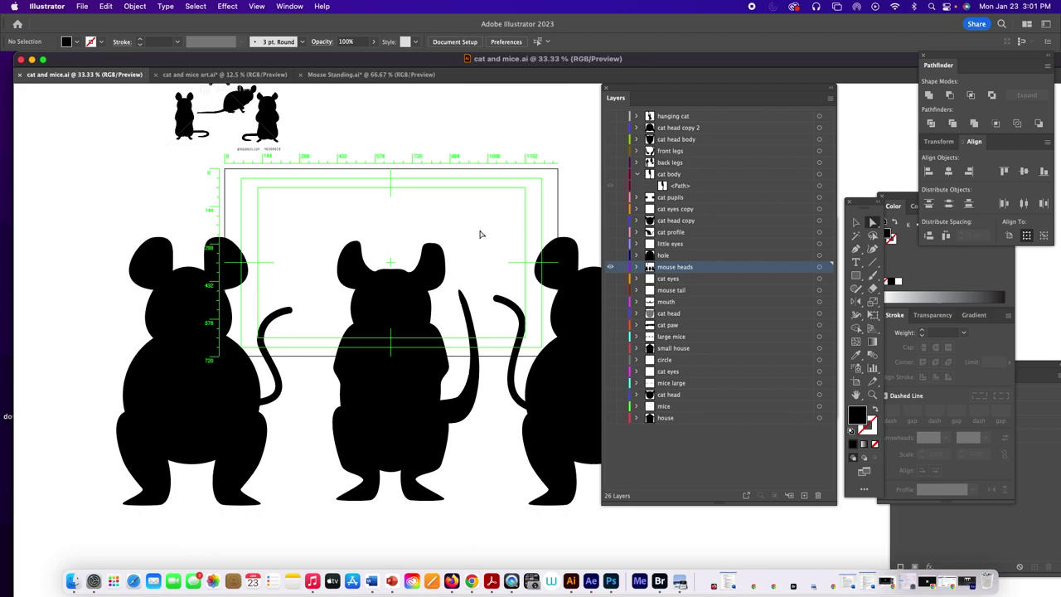
Step: Switch to After Effects and scrub the playhead back to about 0:00:18 to view the mice
left_click(591, 582)
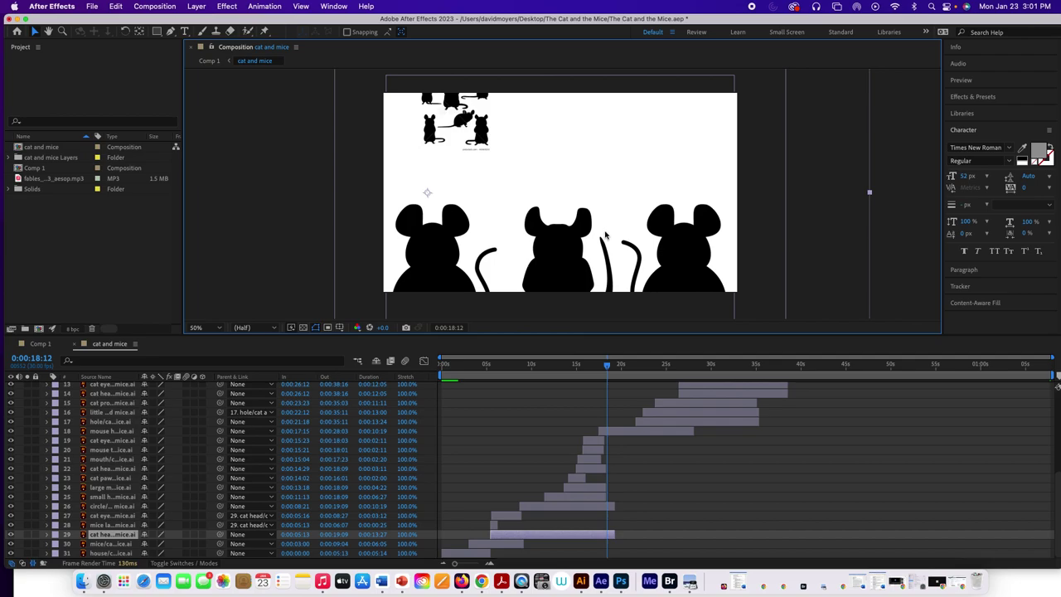
left_click(624, 365)
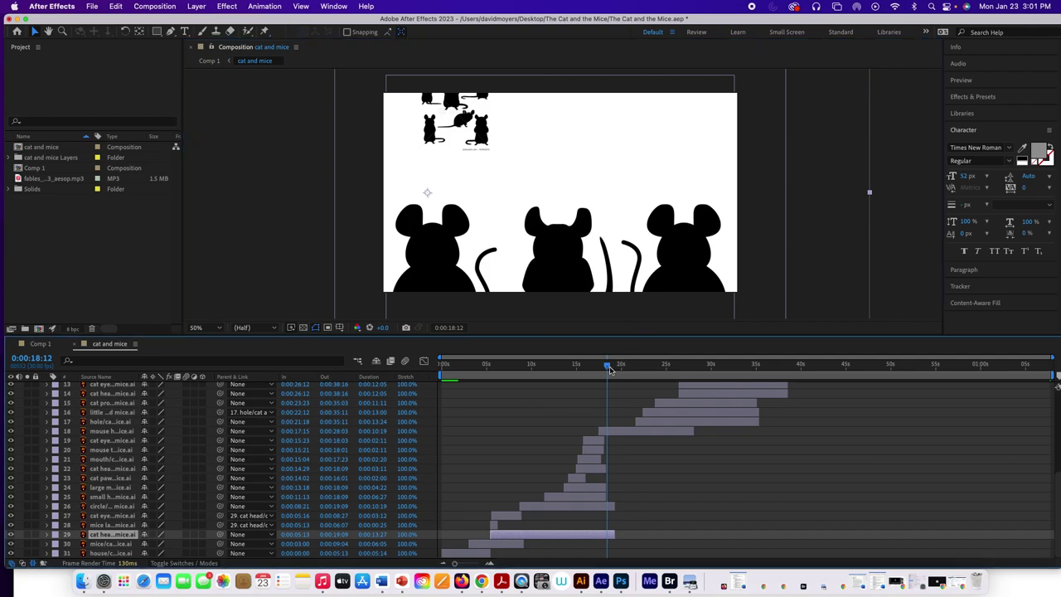
mouse_move(623, 368)
left_mouse_down()
mouse_move(595, 368)
mouse_move(619, 371)
mouse_move(609, 372)
left_mouse_up()
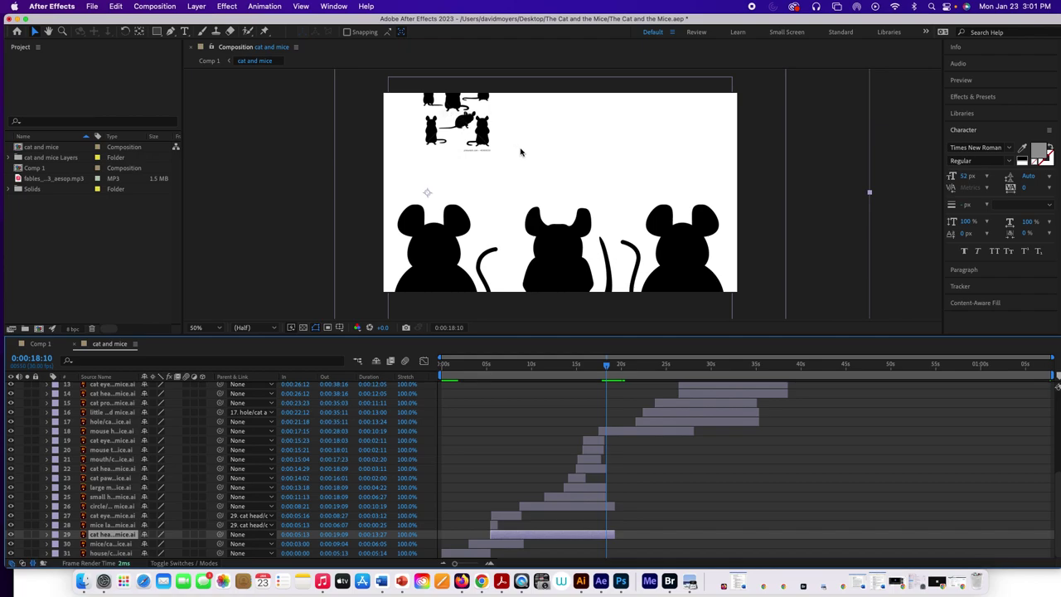
Step: Delete the linked mouse reference picture above the artboard in cat and mice.ai and save
left_click(18, 19)
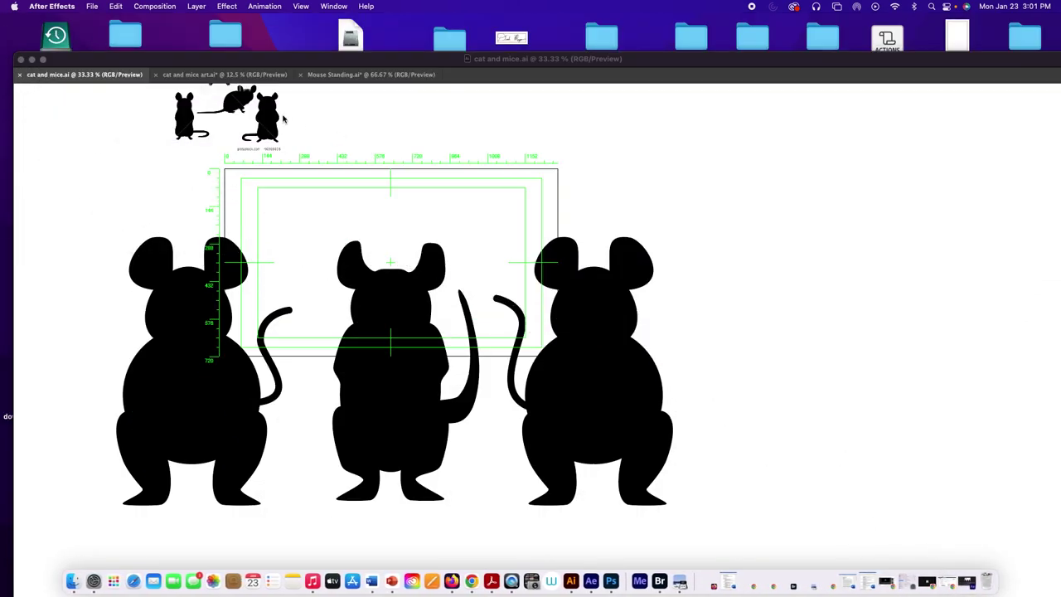
left_click(247, 135)
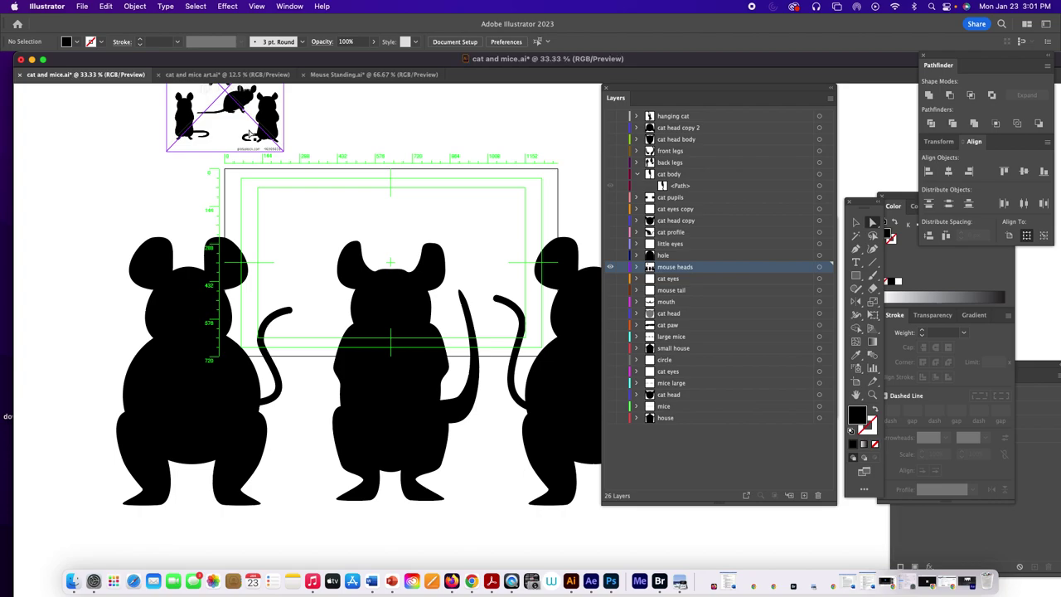
left_click(262, 124)
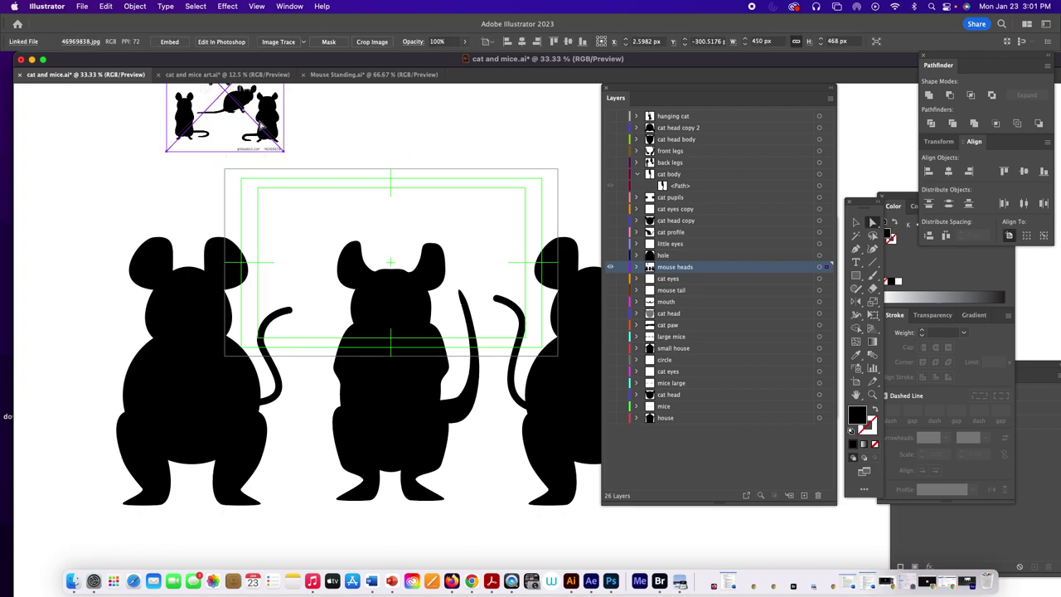
key("Delete")
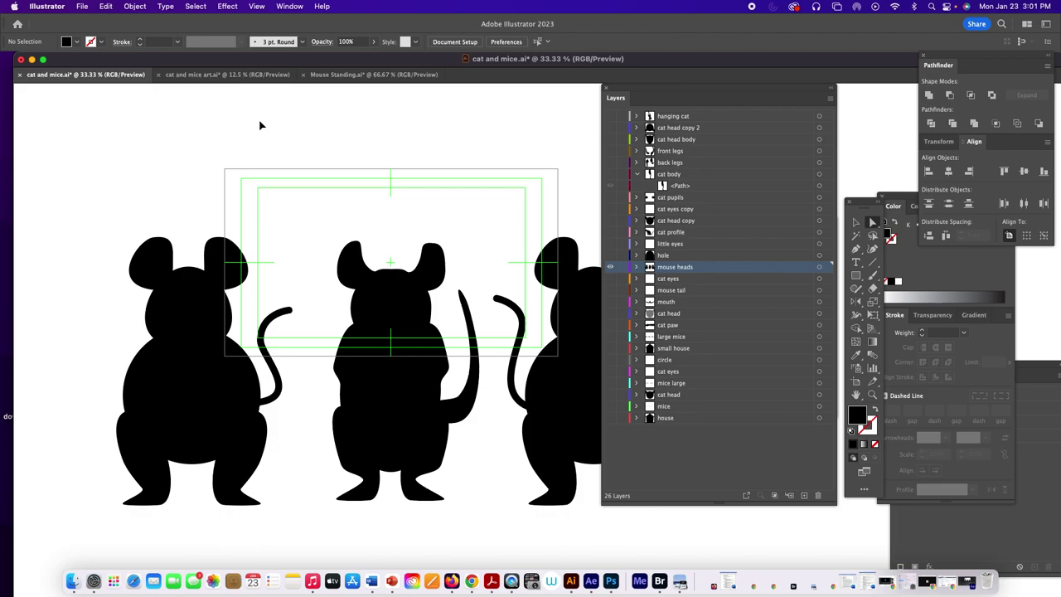
key("super+s")
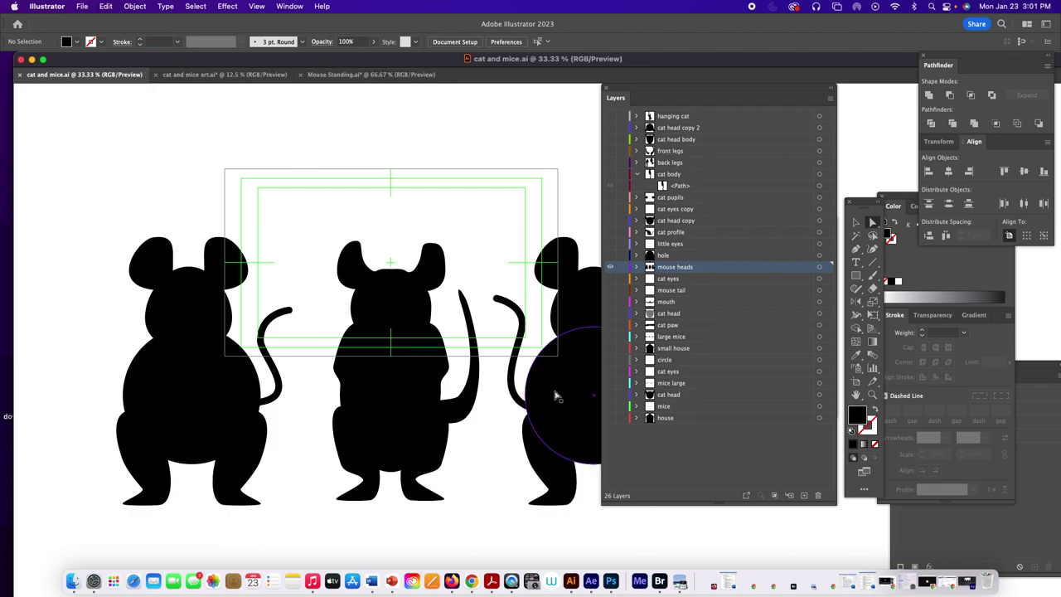
Step: Check the After Effects composition for the removed reference picture, then minimize After Effects
left_click(593, 581)
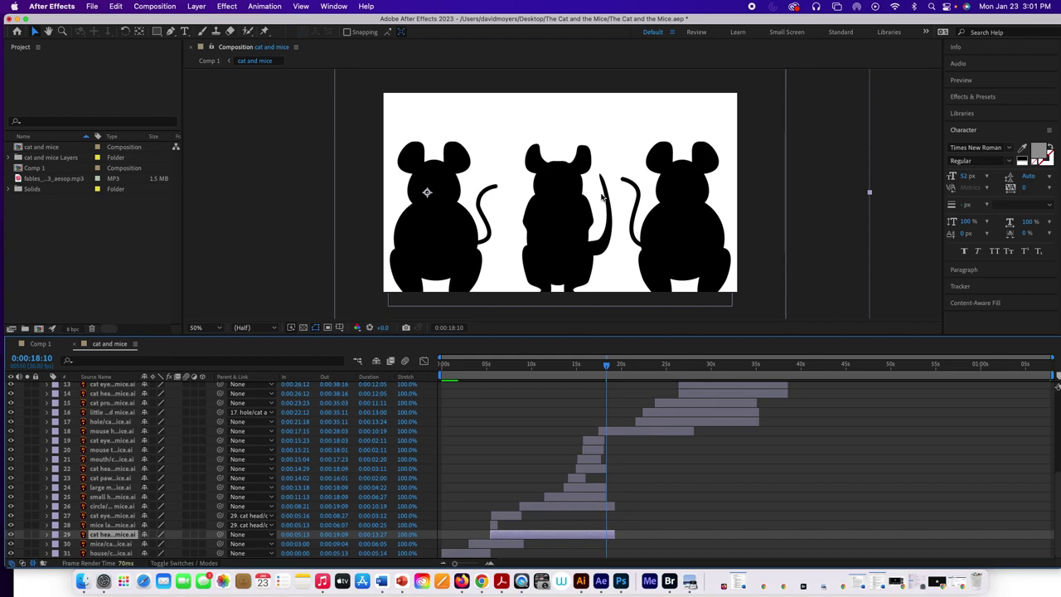
left_click(16, 18)
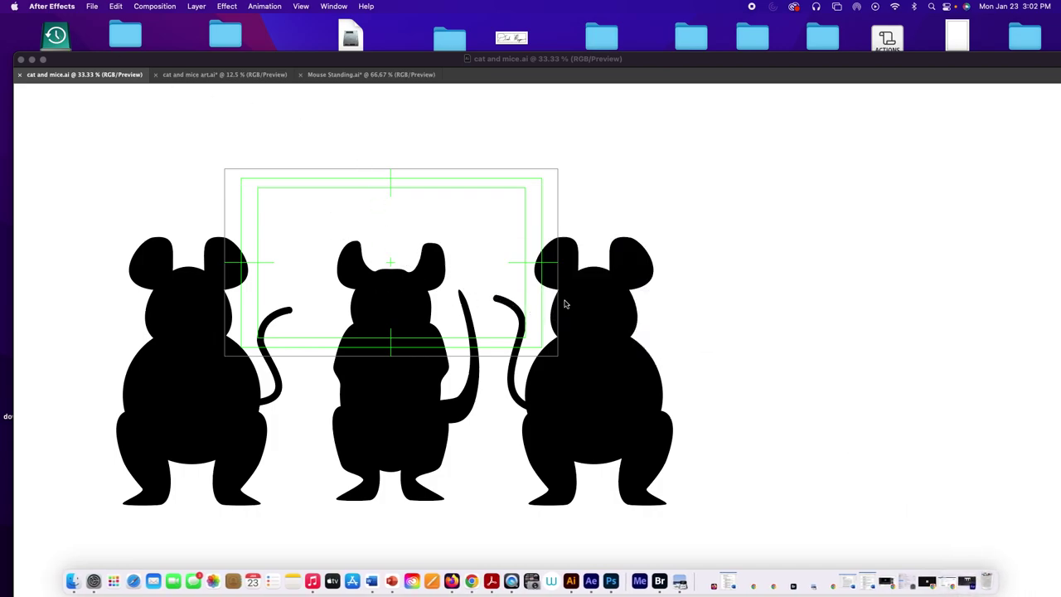
Step: Delete the right and left mice plus stray fragments, keeping only the standing middle mouse
left_click(505, 212)
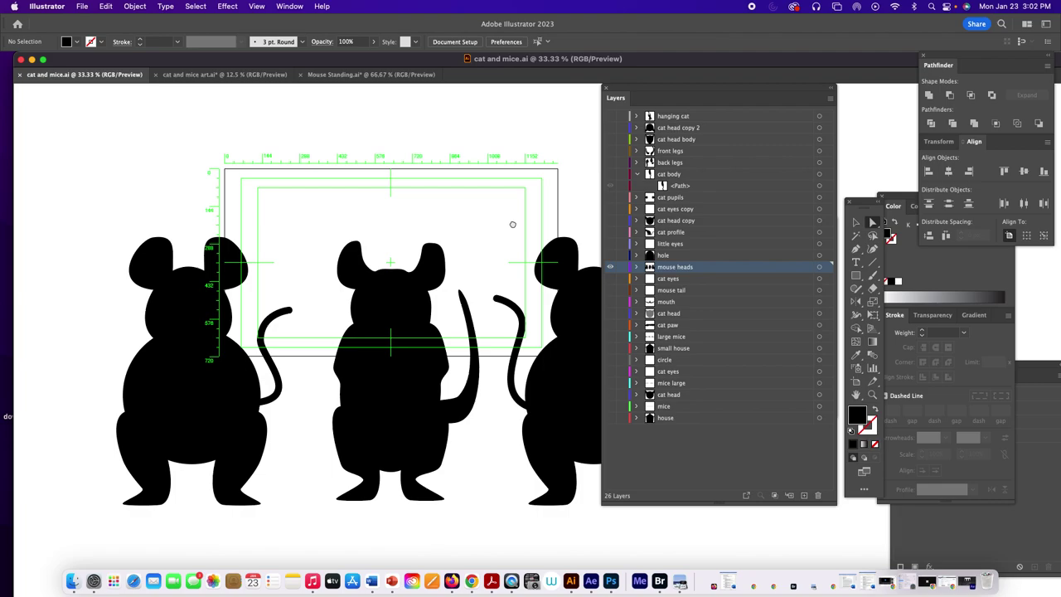
scroll(498, 219, "right", 2)
left_click_drag(468, 214, 655, 526)
key("Delete")
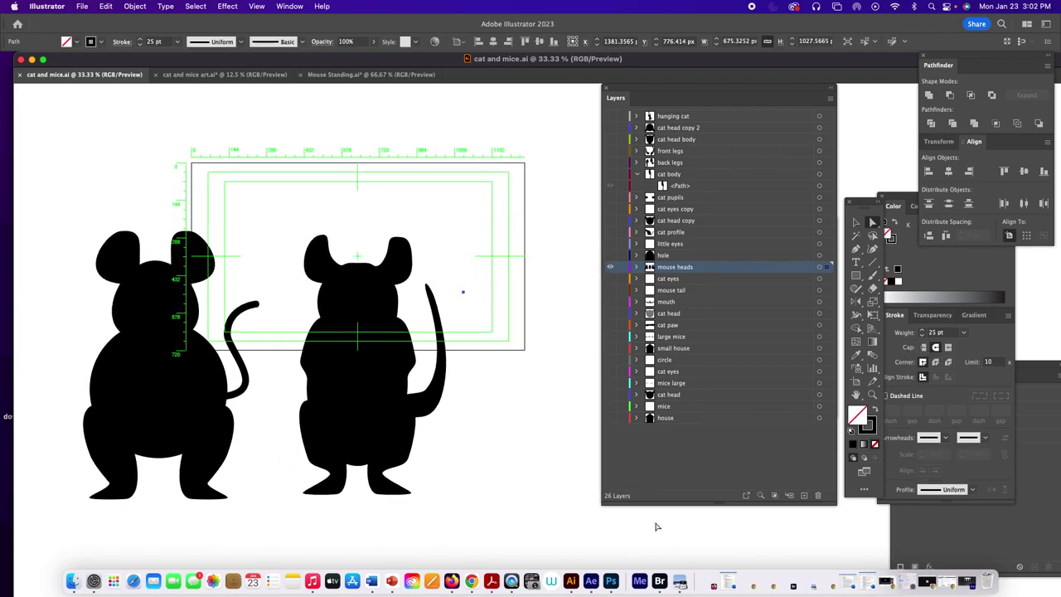
left_click_drag(93, 221, 238, 511)
key("Delete")
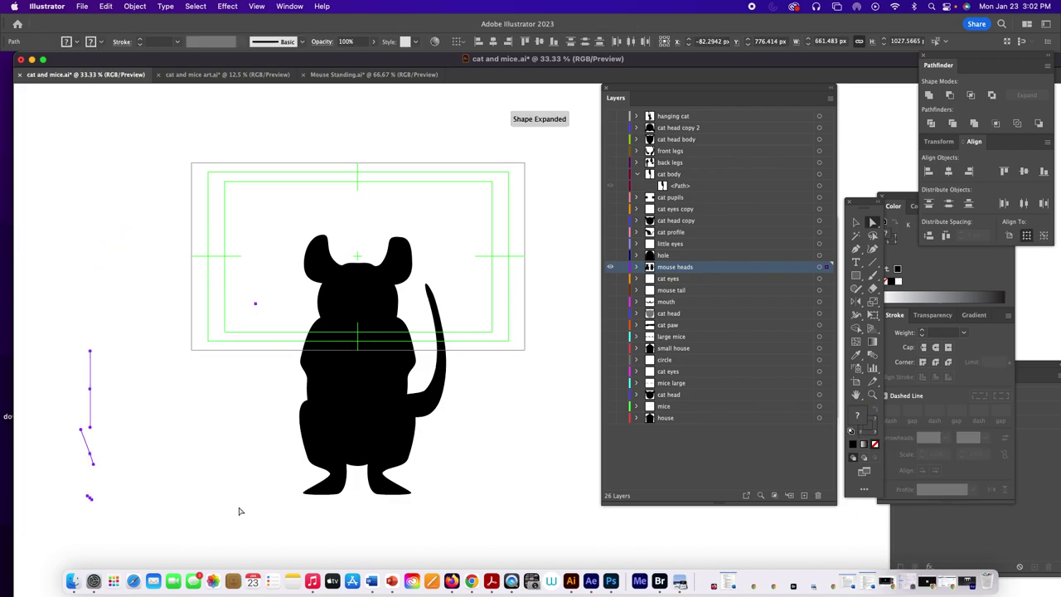
key("Delete")
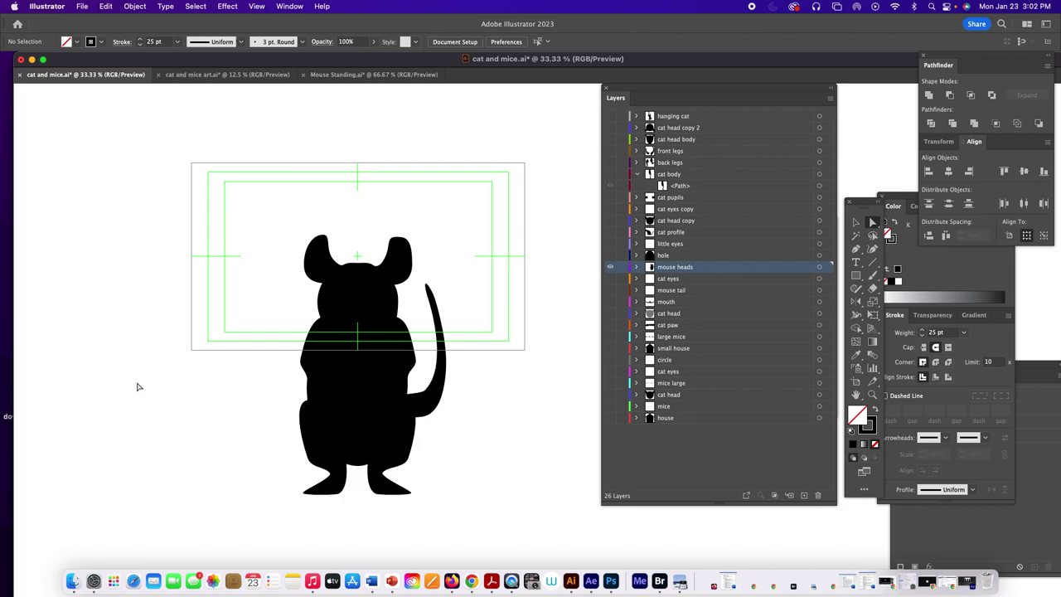
Step: Option-drag copies of the standing mouse to its left and right, nudging the left copy into place
left_click_drag(274, 201, 464, 531)
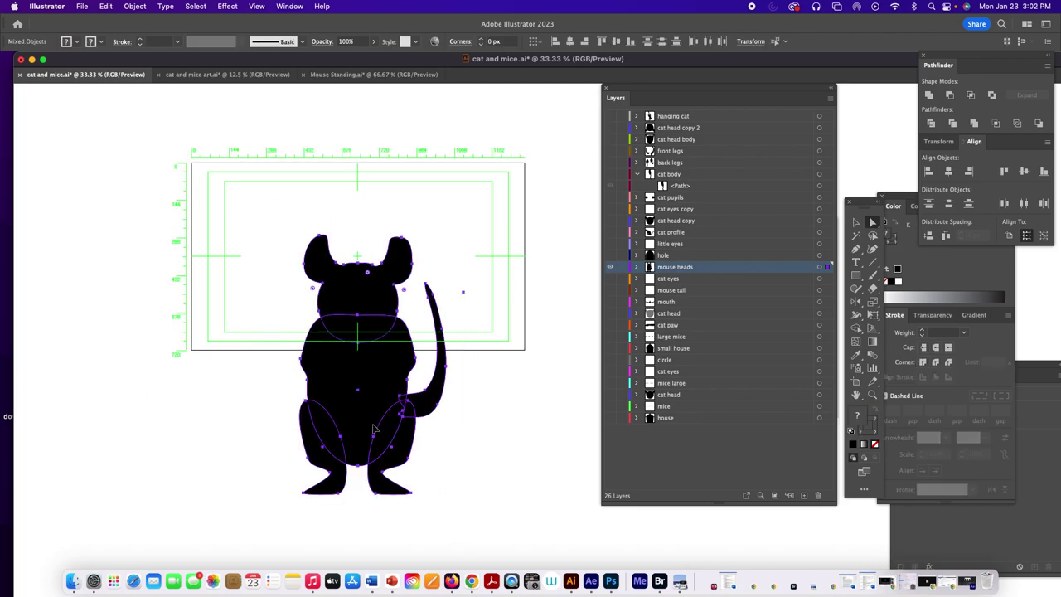
left_click_drag(375, 429, 167, 428)
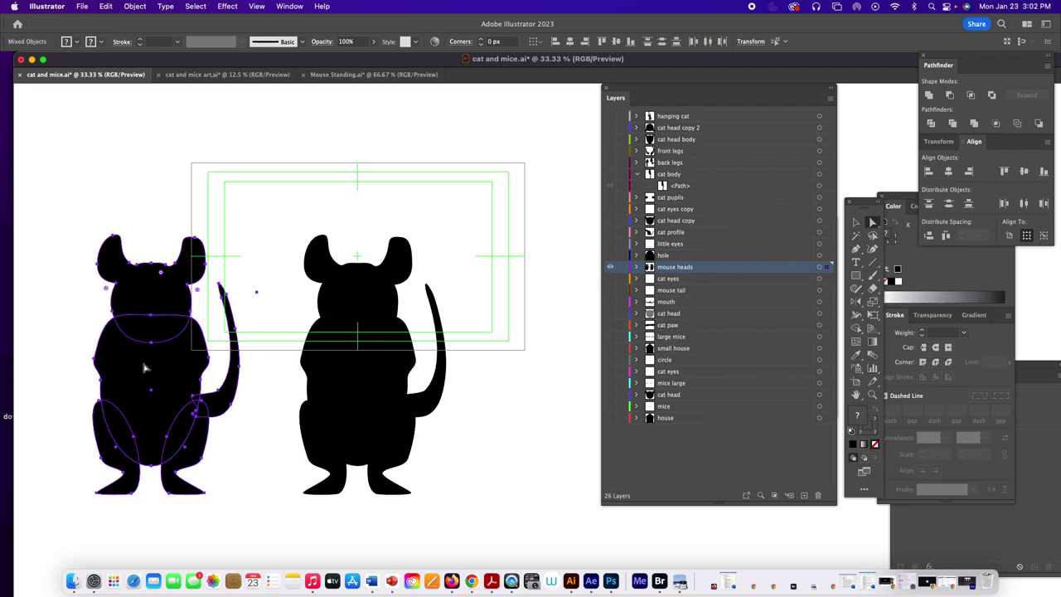
mouse_move(74, 207)
left_mouse_down()
mouse_move(88, 282)
mouse_move(207, 485)
mouse_move(256, 513)
left_mouse_up()
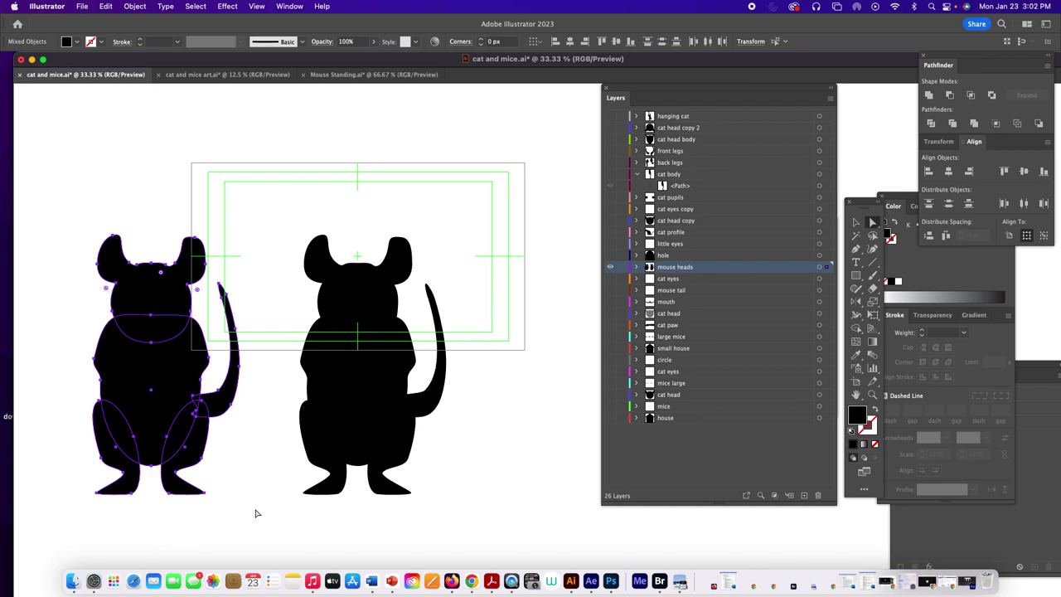
key("Right")
key("Right")
key("Right")
key("Right")
key("Right")
key("Right")
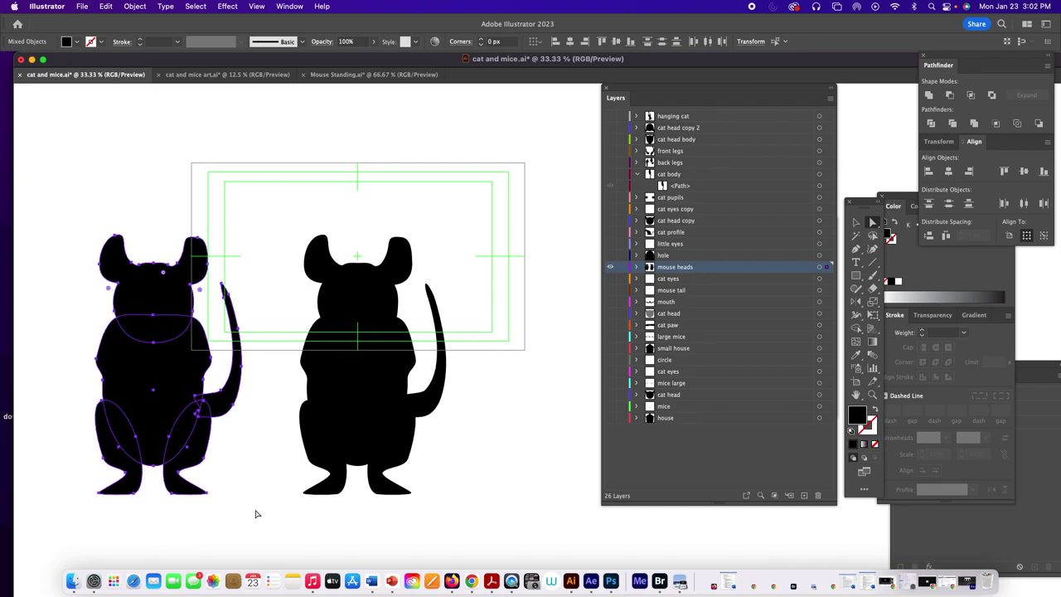
key("Right")
key("Right")
key("Right")
key("Right")
key("Right")
key("Right")
key("Right")
key("Right")
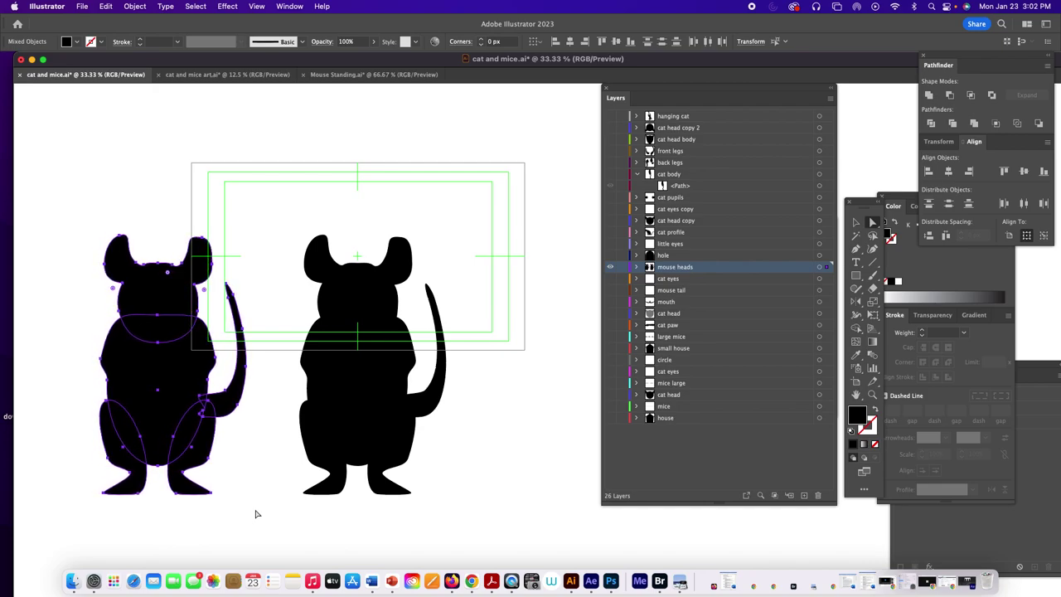
key("Right")
key("Right")
key("Right")
key("Right")
key("Right")
key("Right")
key("Right")
key("Right")
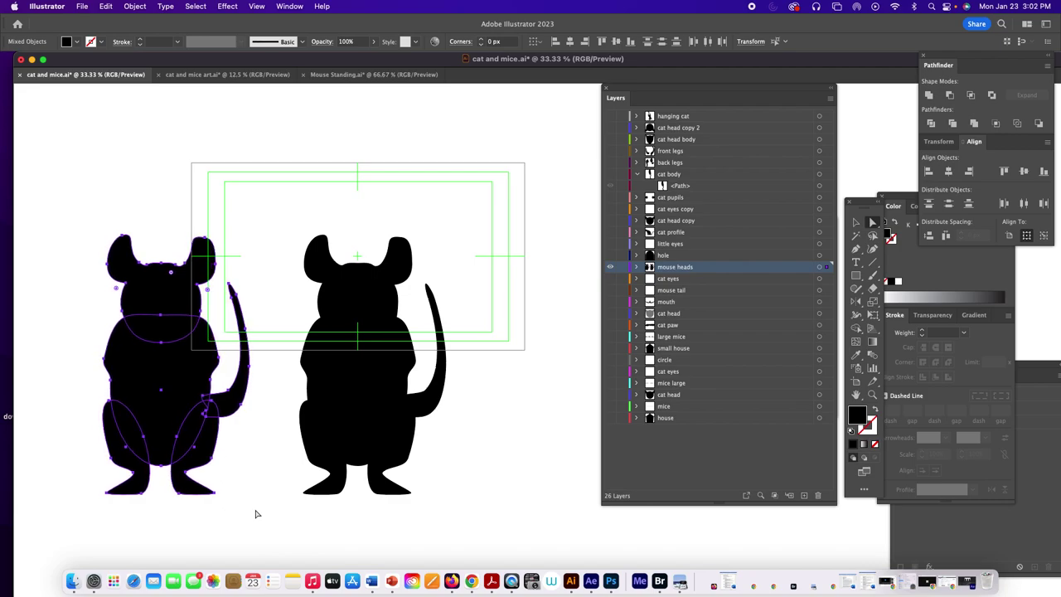
key("Right")
key("Right")
key("Right")
key("Right")
key("Right")
key("Right")
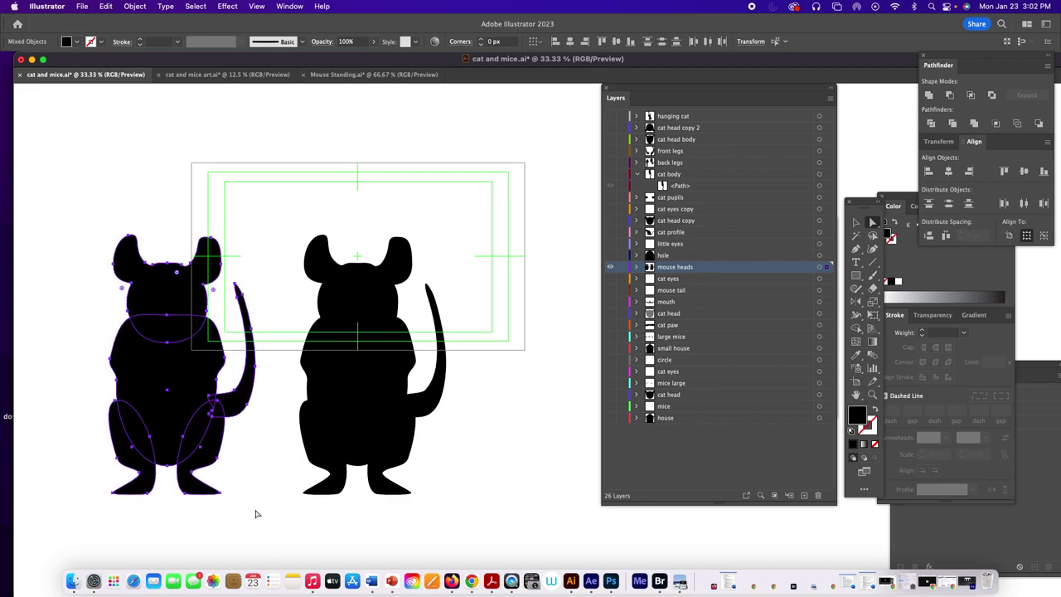
left_click_drag(272, 213, 443, 474)
left_click_drag(369, 392, 539, 396)
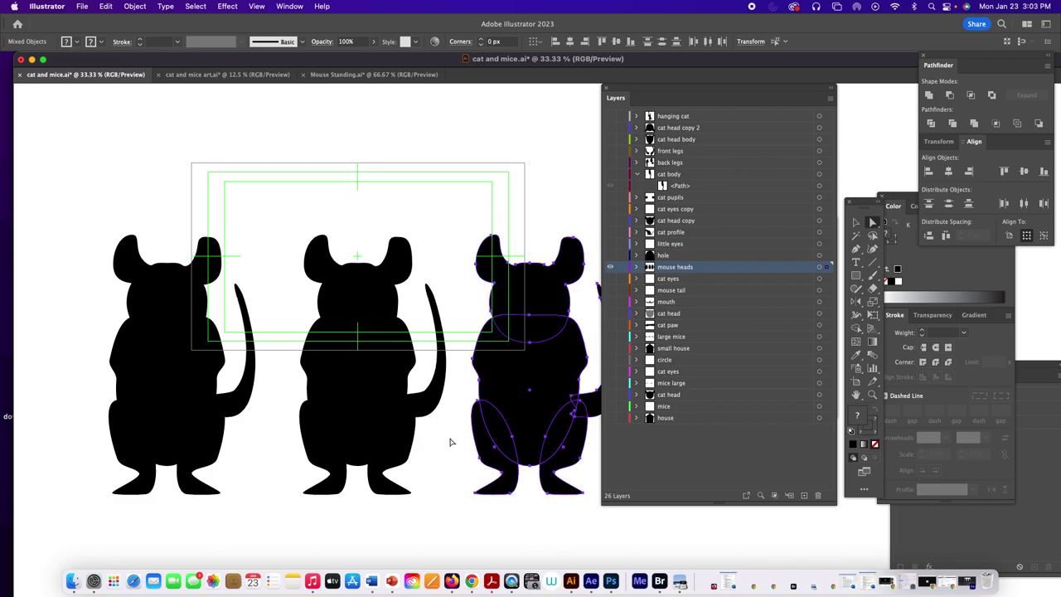
Step: Make a copy of the right mouse's tail reflected across a vertical axis
left_click(452, 441)
left_click(592, 406)
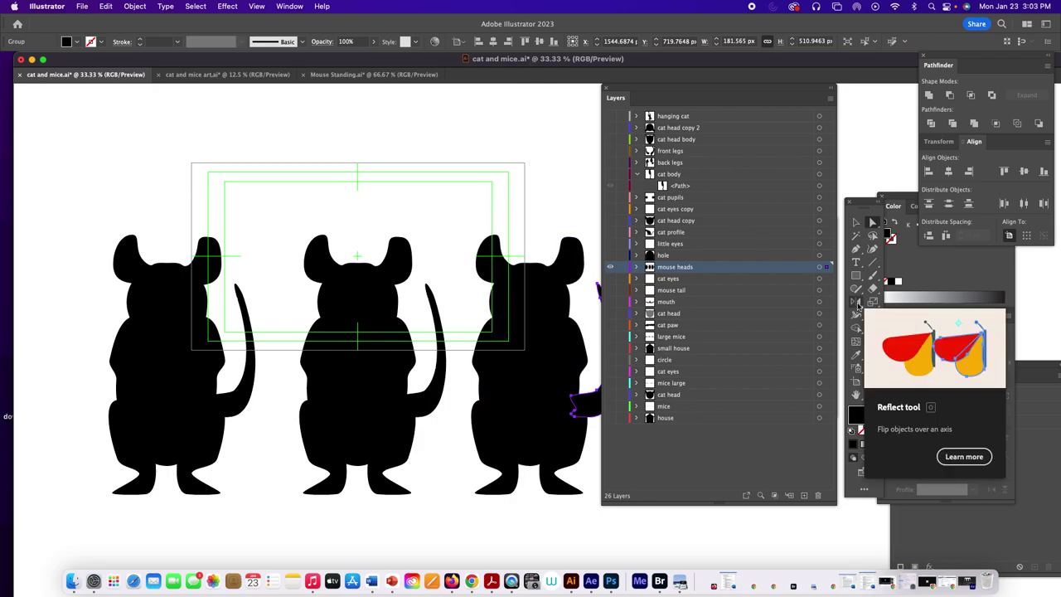
left_click(858, 303)
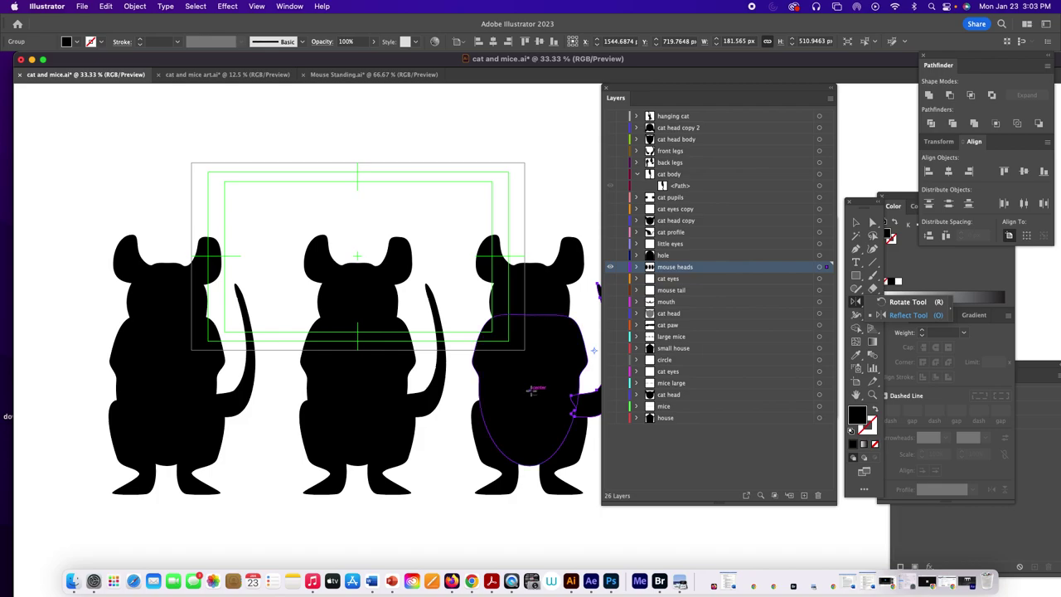
left_click(530, 390, "alt")
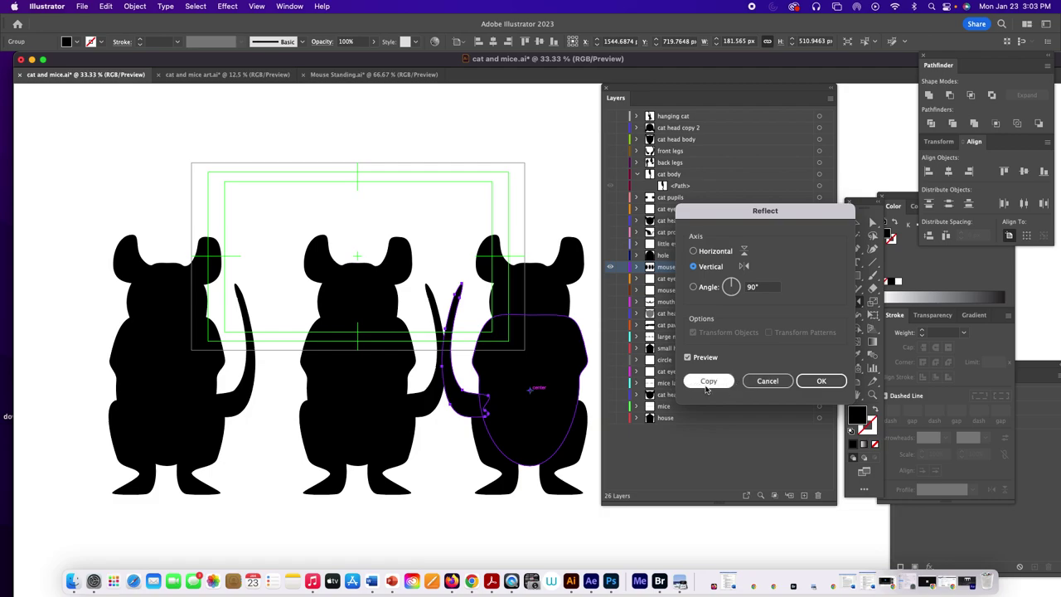
left_click(821, 382)
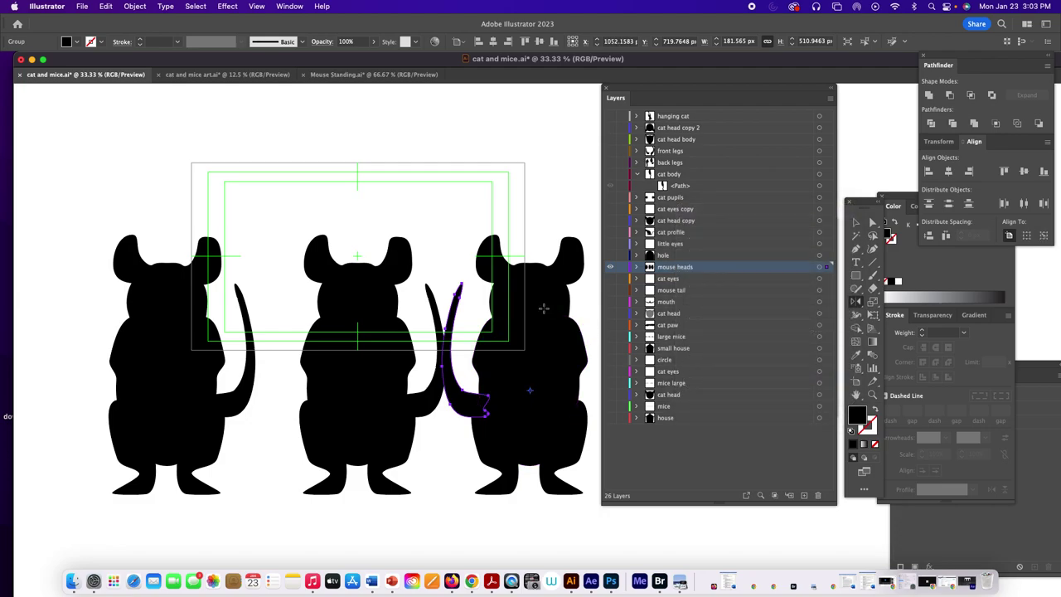
Step: Move the mirrored tail onto the right mouse's left side and browse the toolbar's tool groups
left_click_drag(431, 295, 442, 396)
left_click_drag(444, 398, 462, 412)
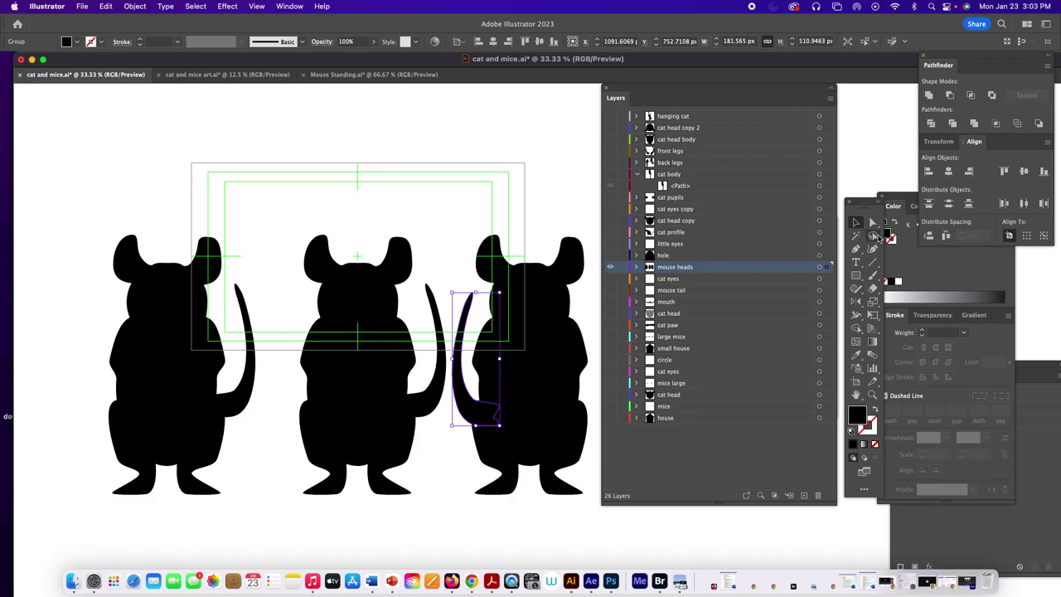
left_click(875, 276)
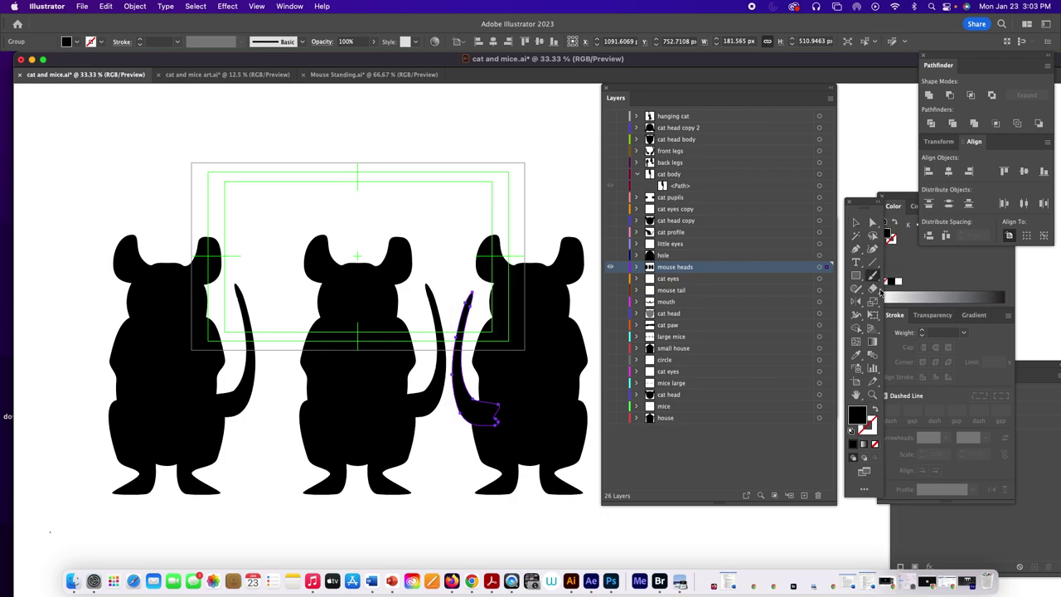
left_click(873, 290)
left_click(873, 292)
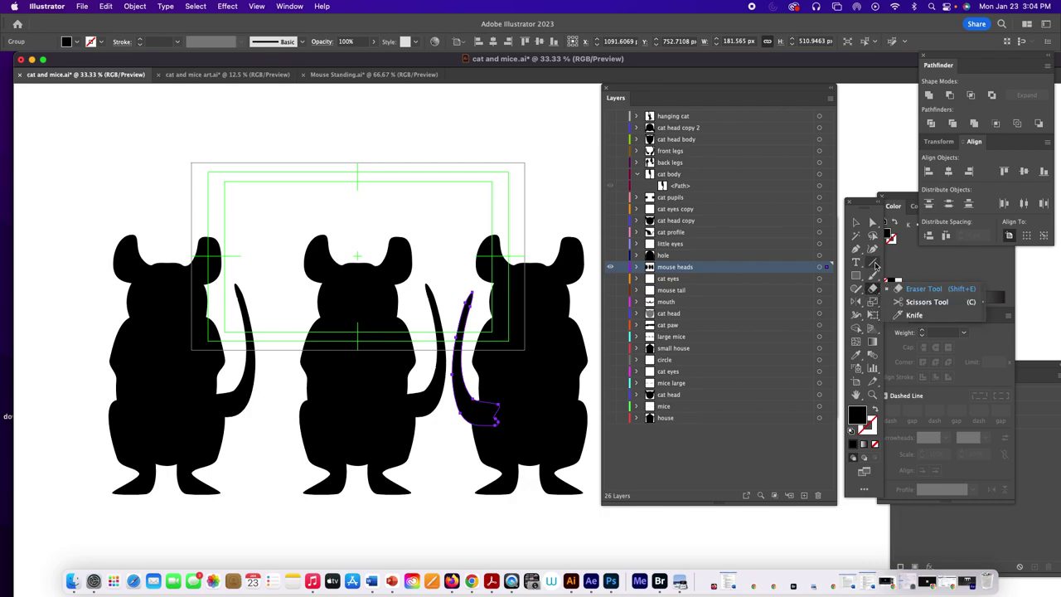
left_click(874, 264)
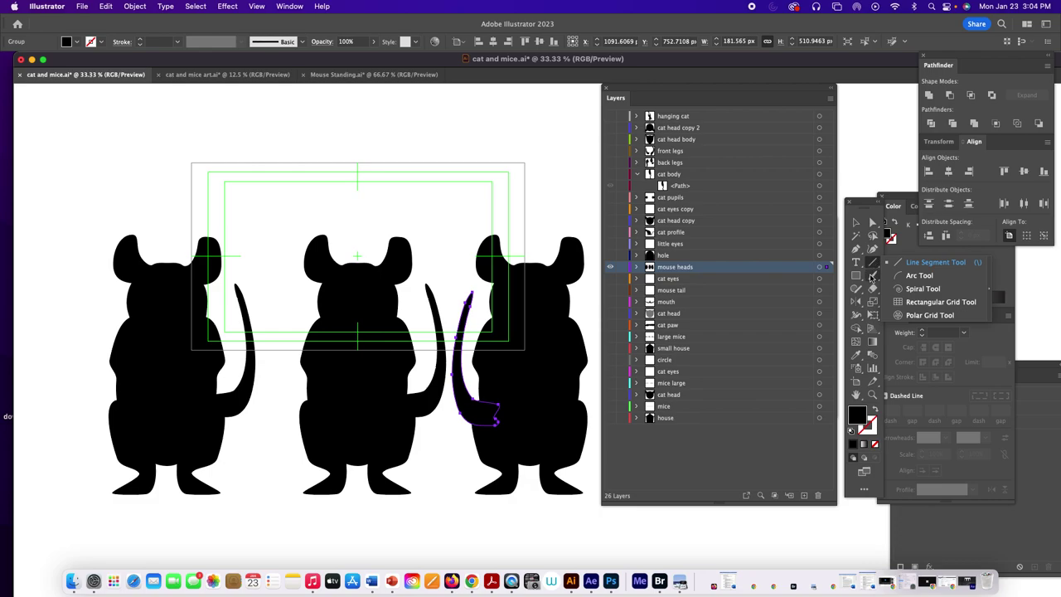
left_click(874, 277)
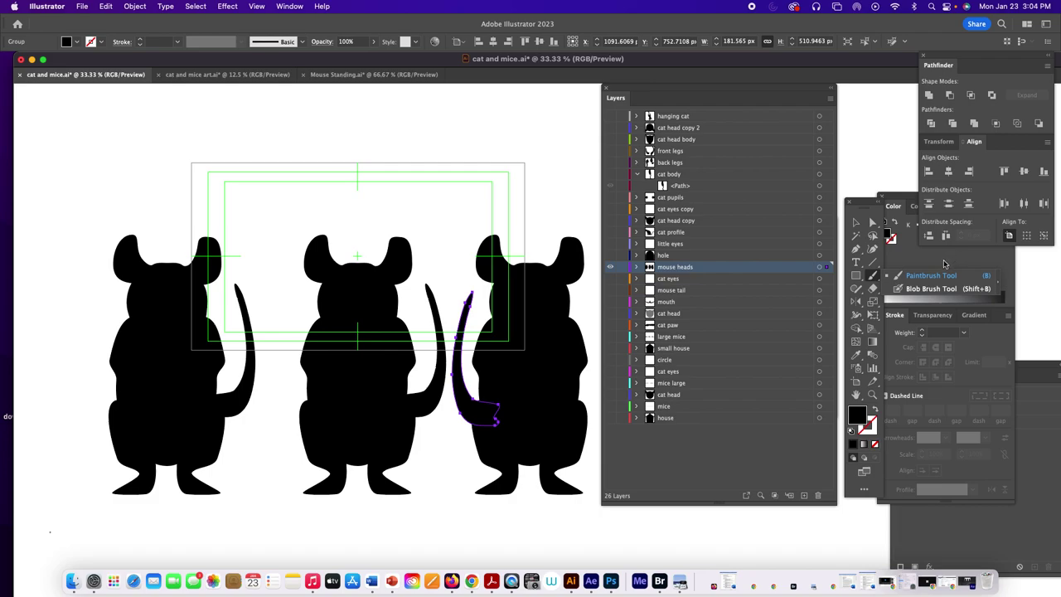
Step: Rearrange the panels and select the Pencil tool from the toolbar flyout
left_click_drag(868, 209, 852, 147)
key("p")
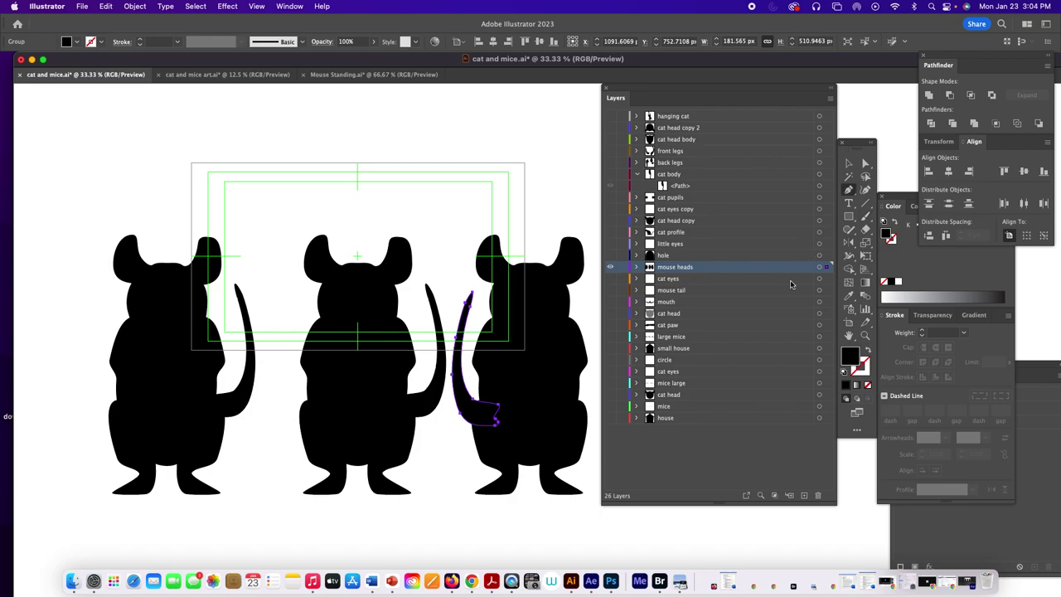
left_click(853, 193)
left_click(855, 235)
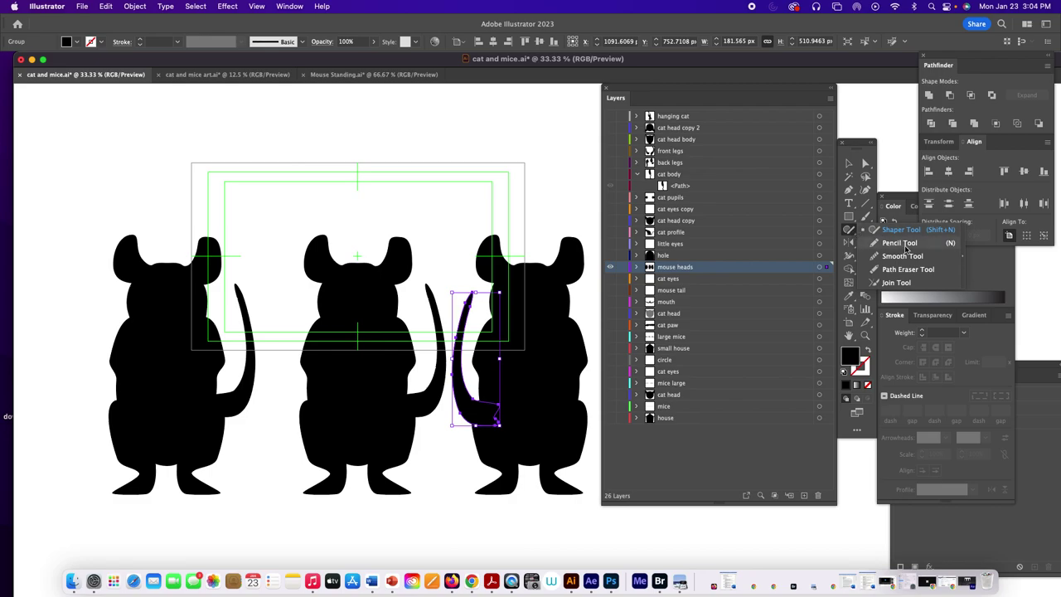
left_click(899, 243)
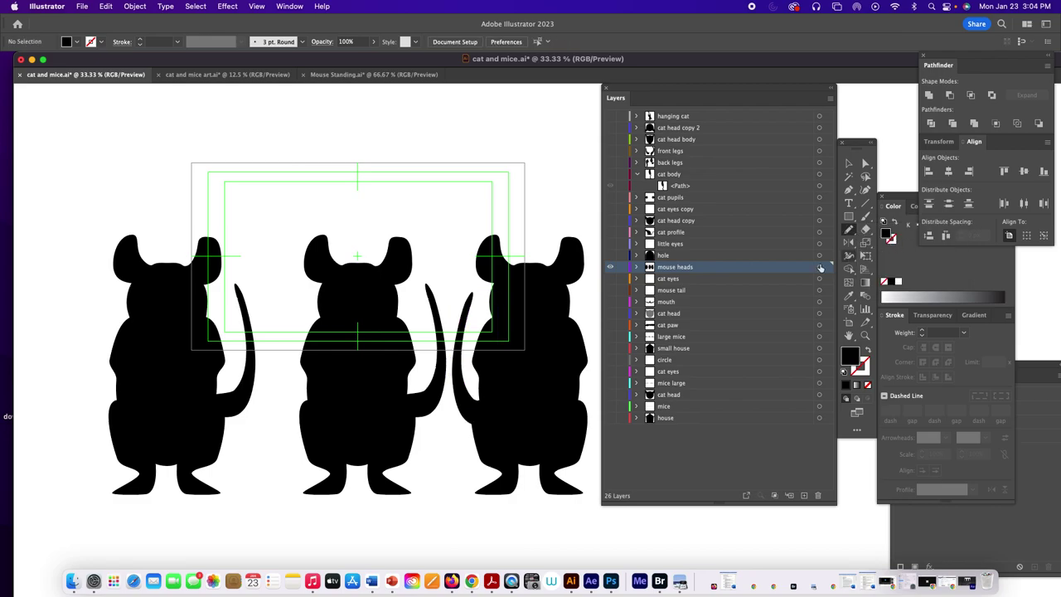
Step: Redraw the right mouse's tail with the Pencil as a slimmer, shorter curve with a hooked bottom curl
left_click(461, 370, "super")
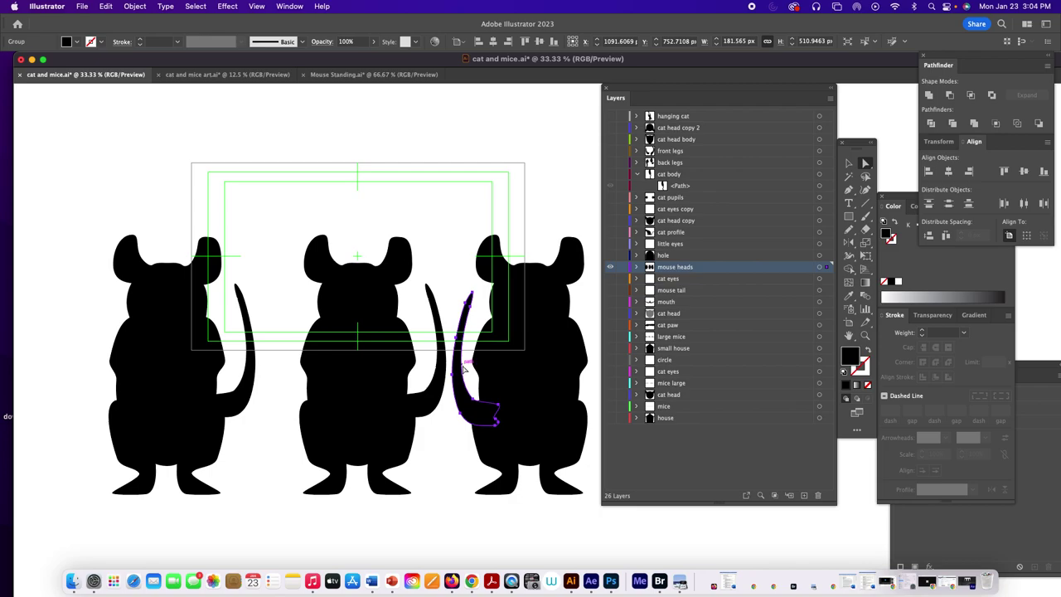
key("n")
mouse_move(465, 361)
left_mouse_down()
mouse_move(477, 321)
mouse_move(468, 296)
mouse_move(459, 378)
left_mouse_up()
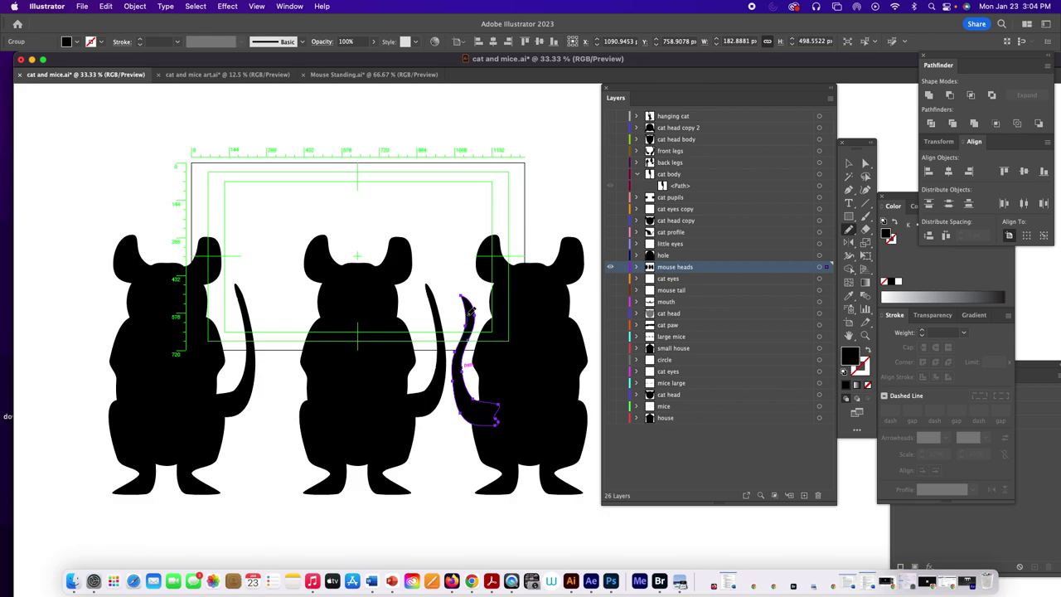
left_click_drag(466, 295, 479, 312)
left_click_drag(474, 419, 490, 420)
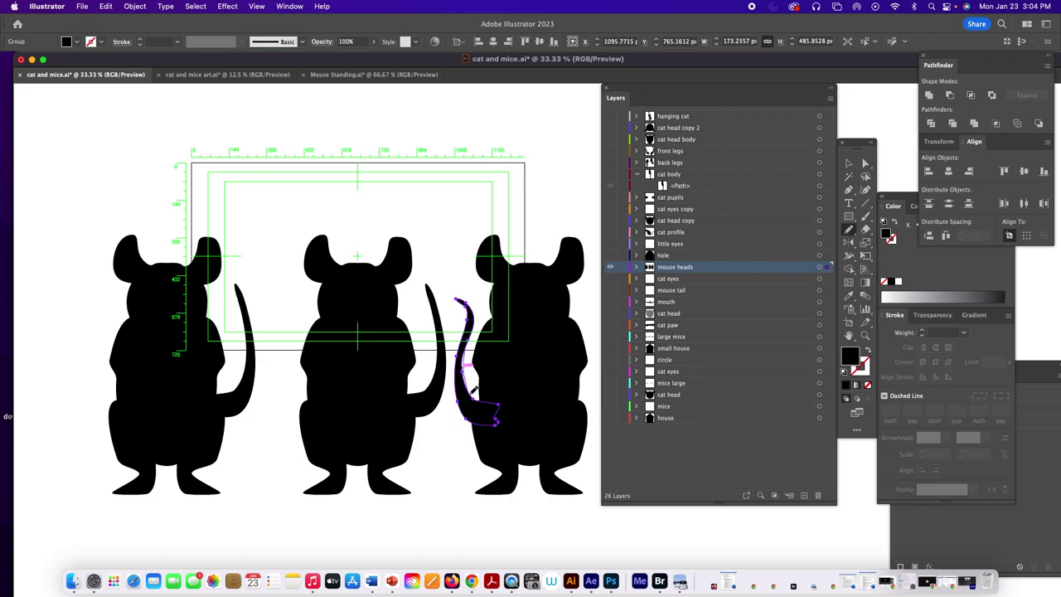
mouse_move(490, 388)
left_mouse_down()
mouse_move(494, 406)
mouse_move(475, 412)
left_mouse_up()
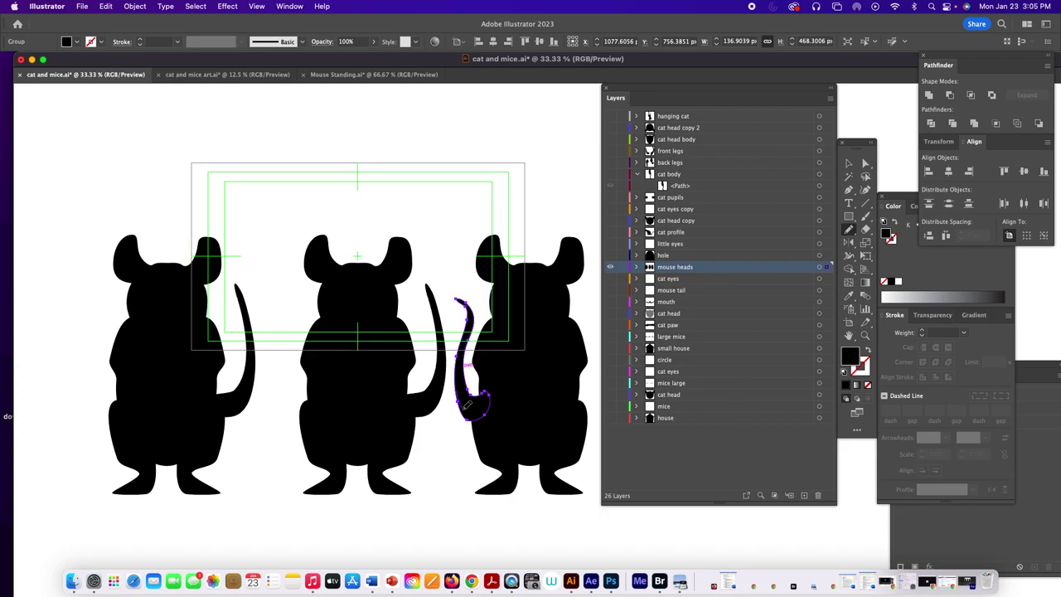
left_click_drag(467, 404, 489, 409)
Step: Move the redrawn tail slightly lower on the right mouse and deselect it
key("v")
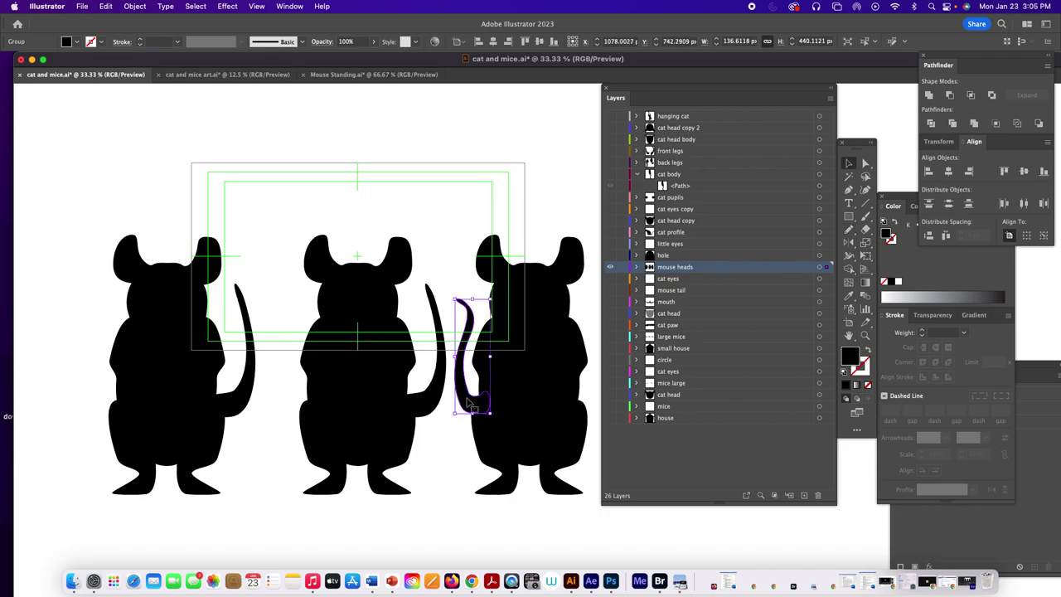
mouse_move(469, 406)
left_mouse_down()
mouse_move(471, 414)
mouse_move(461, 389)
left_mouse_up()
left_click(441, 438)
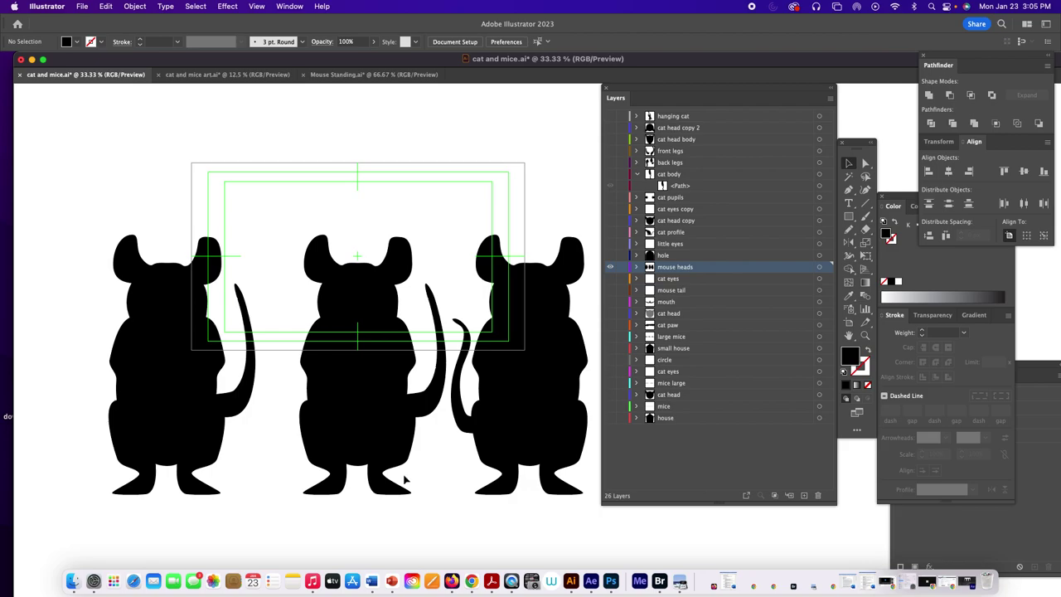
Step: Redraw the left mouse's tail as a curling outline with the Pencil
left_click(243, 402)
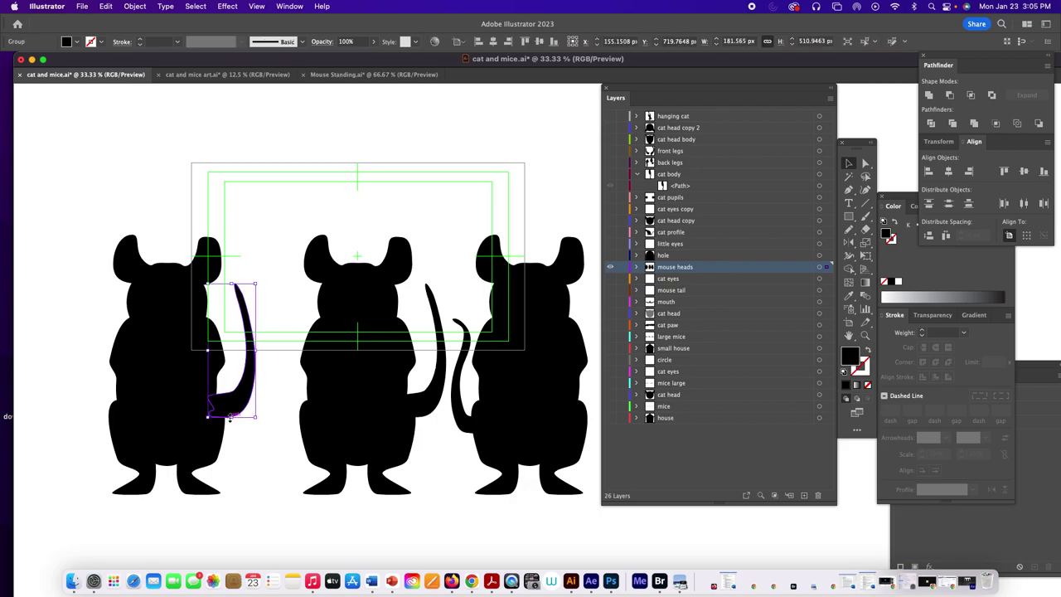
key("n")
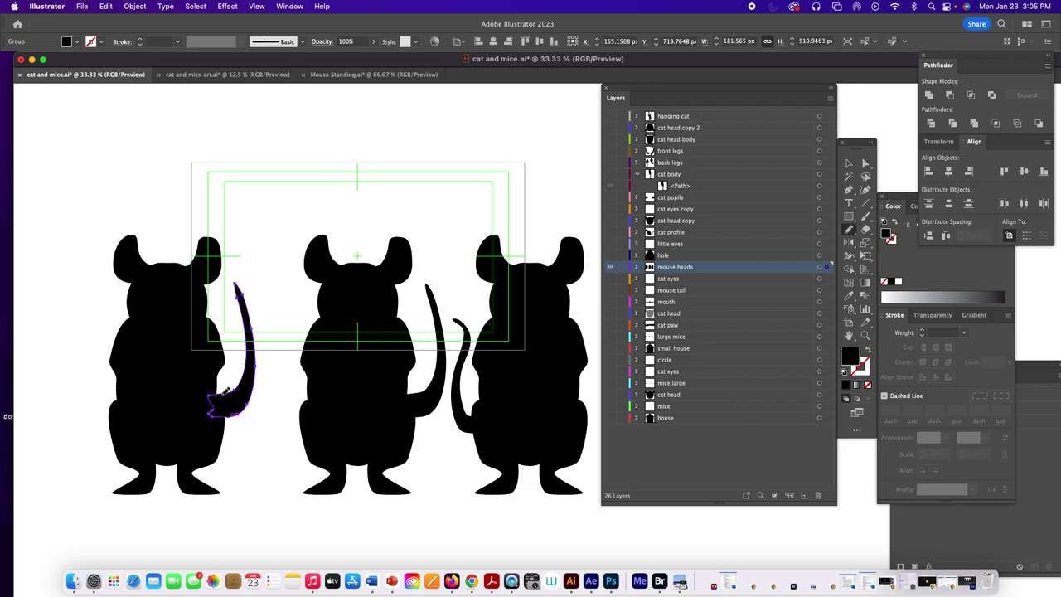
mouse_move(222, 390)
left_mouse_down()
mouse_move(239, 391)
mouse_move(251, 371)
mouse_move(236, 332)
mouse_move(238, 298)
mouse_move(252, 290)
mouse_move(239, 312)
mouse_move(260, 366)
mouse_move(258, 397)
mouse_move(239, 412)
left_mouse_up()
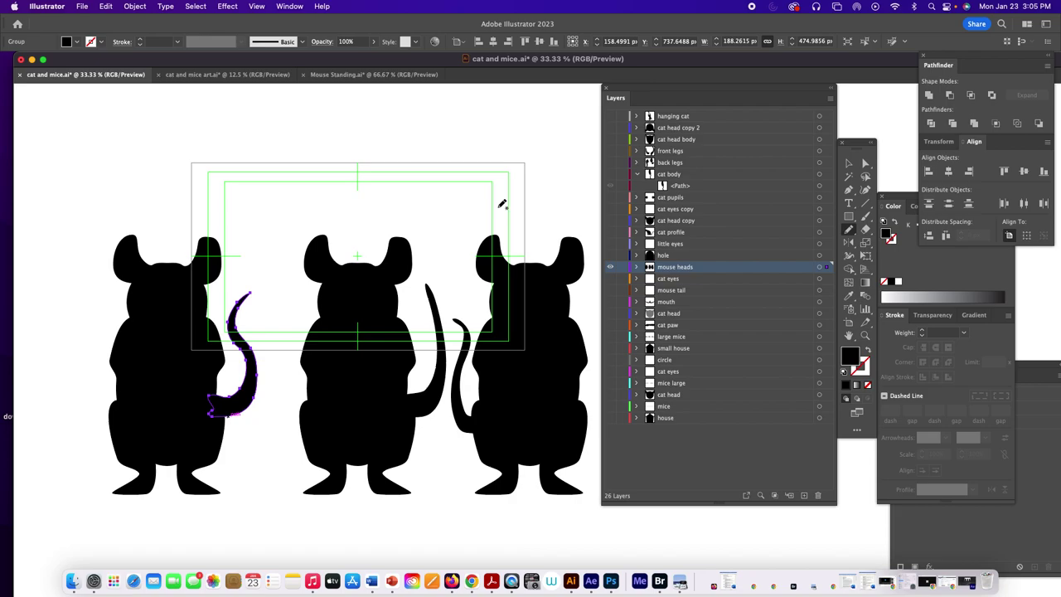
Step: Nudge the right mouse slightly right and up, the middle mouse left, then save cat and mice.ai
key("v")
mouse_move(463, 216)
left_mouse_down()
mouse_move(527, 440)
mouse_move(564, 502)
mouse_move(575, 503)
left_mouse_up()
mouse_move(544, 422)
left_mouse_down()
mouse_move(552, 417)
mouse_move(529, 432)
left_mouse_up()
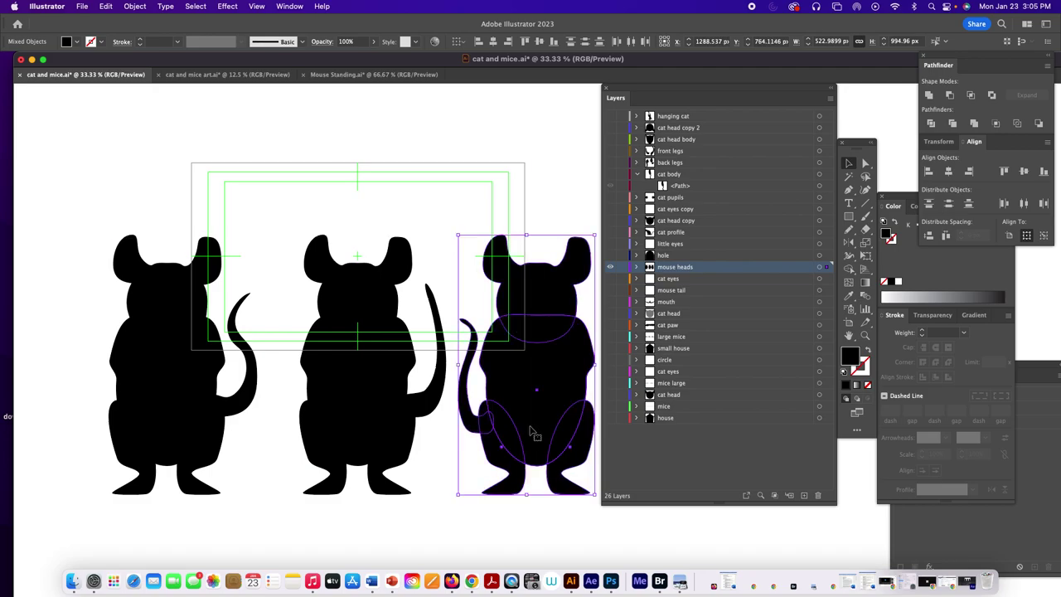
left_click(462, 447)
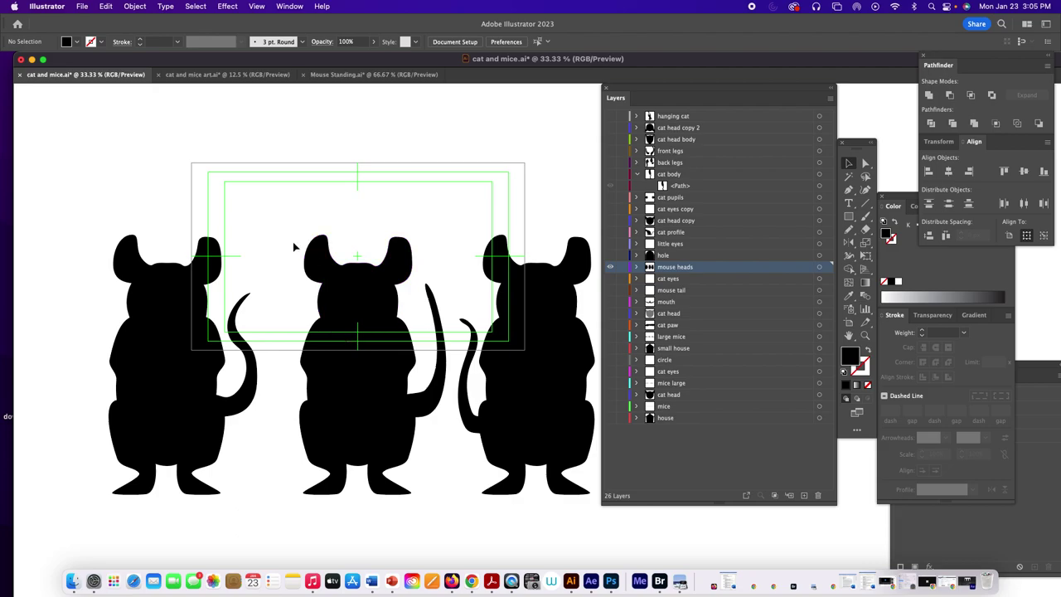
left_click_drag(292, 242, 438, 503)
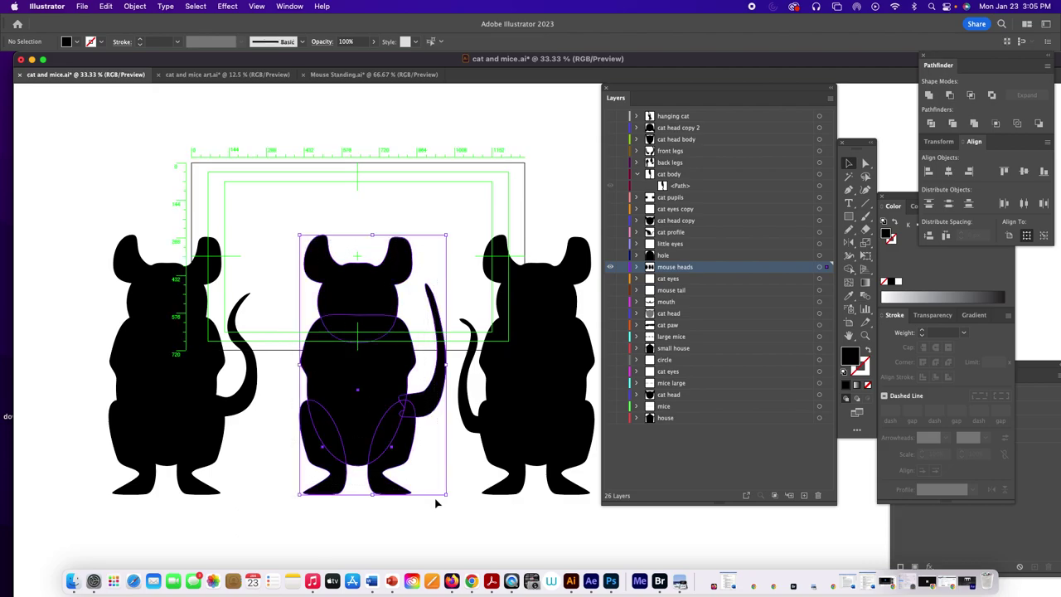
key("Left")
key("Left")
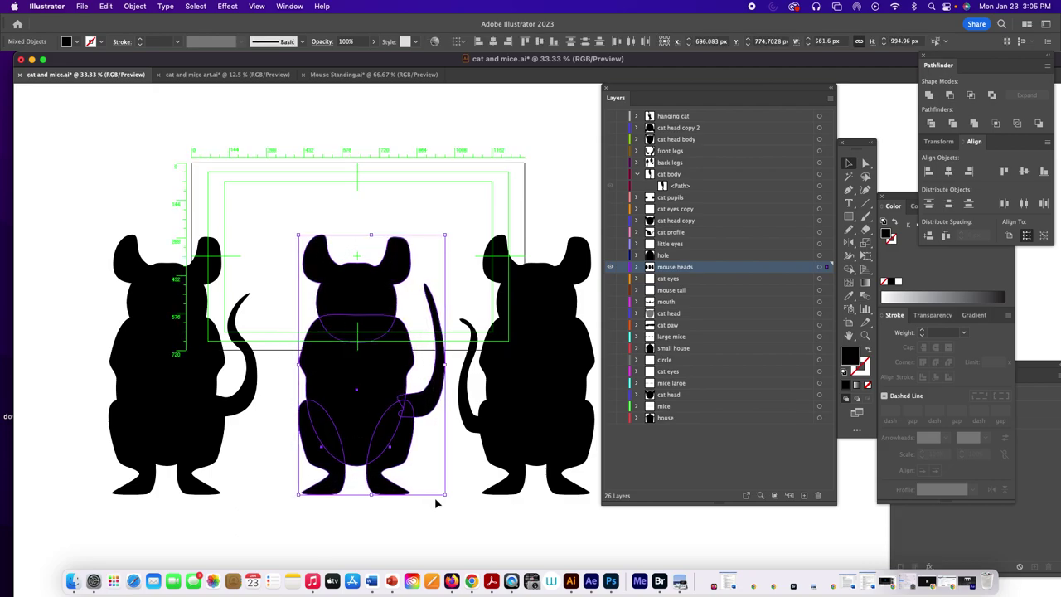
left_click(482, 527)
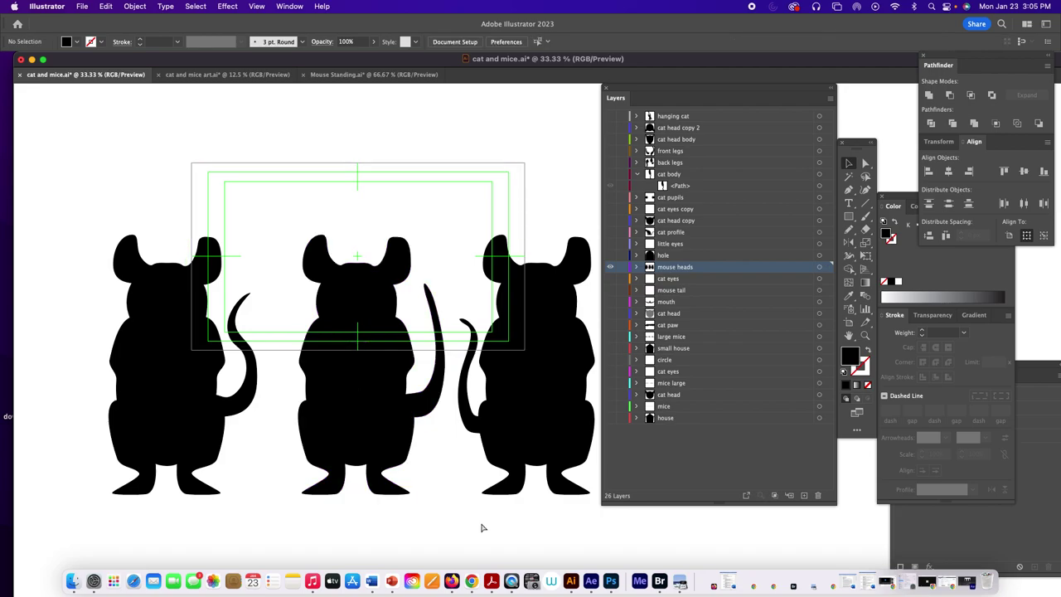
key("super+s")
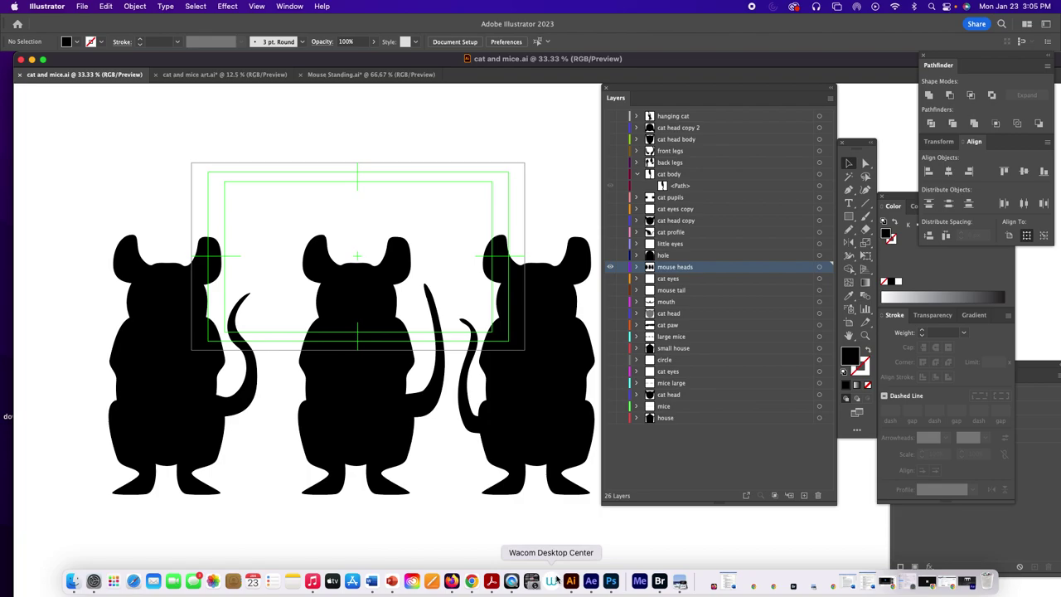
Step: Switch to After Effects and scrub the cat and mice composition to about 0:00:21:16
left_click(592, 583)
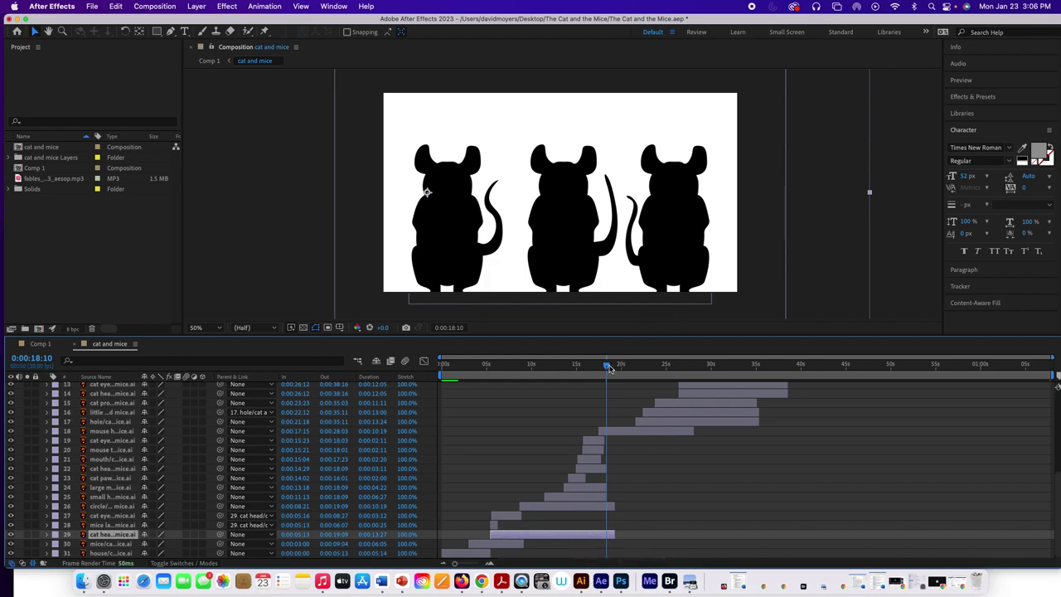
left_click_drag(609, 368, 631, 386)
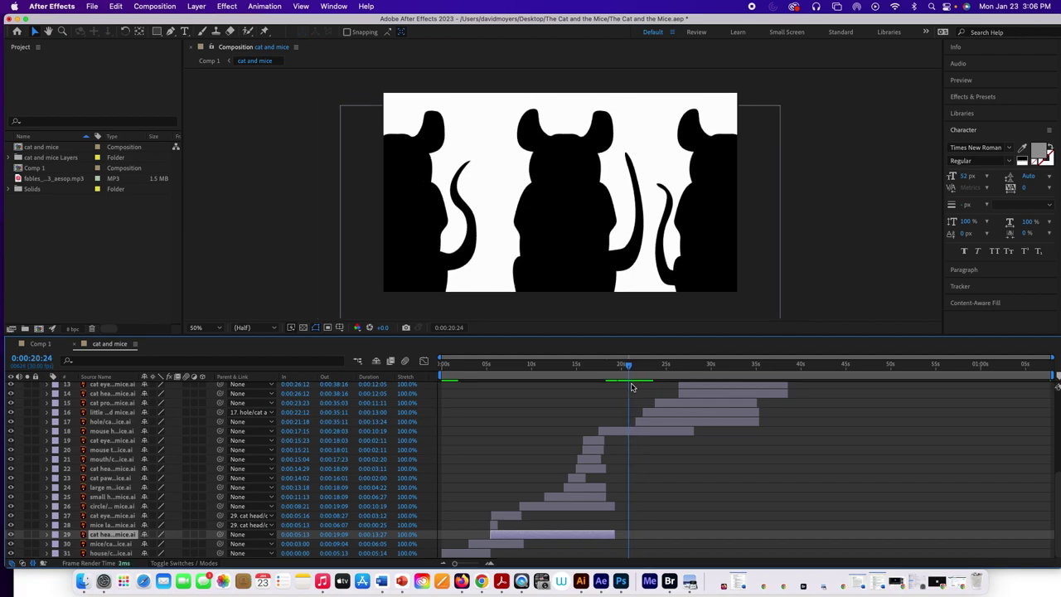